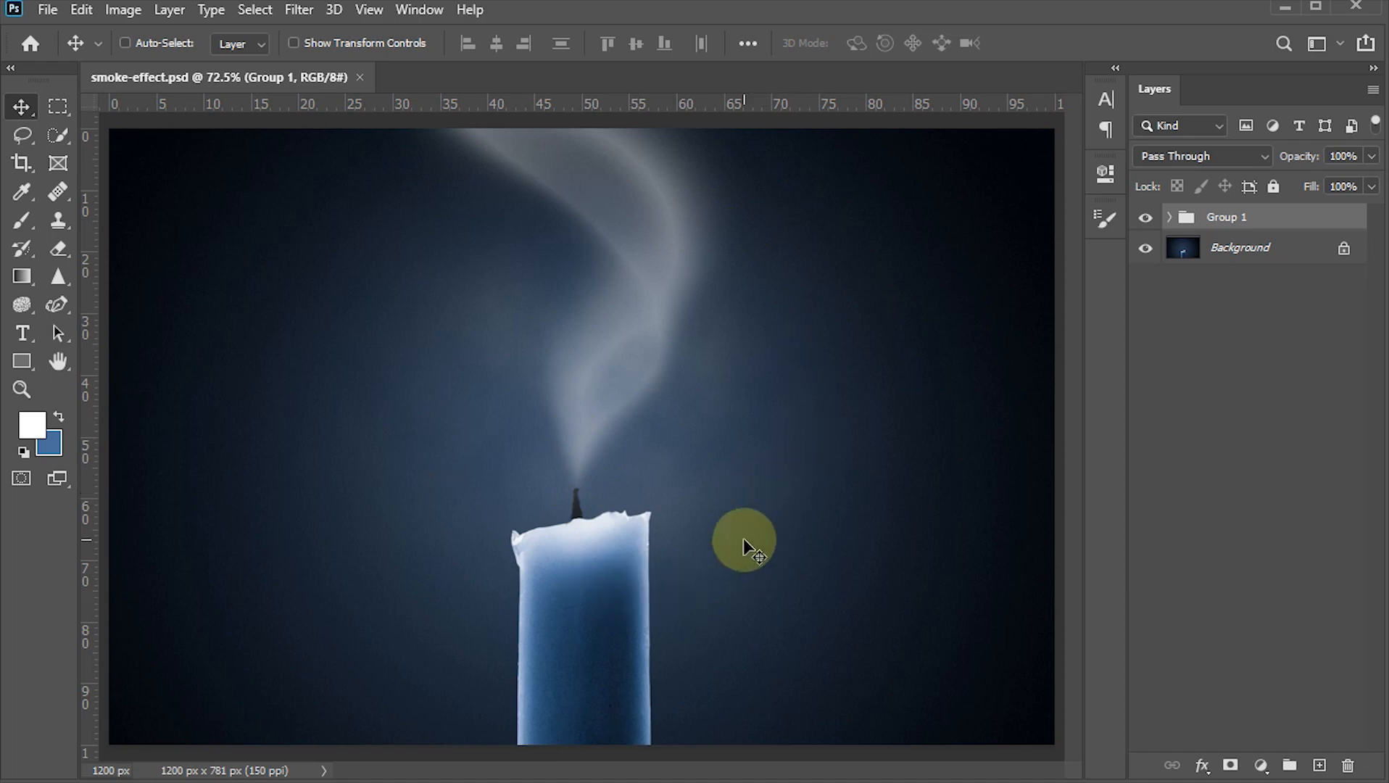
# Hide and show Group 1 to compare the candle image without and with the smoke
pyautogui.click(1147, 220)
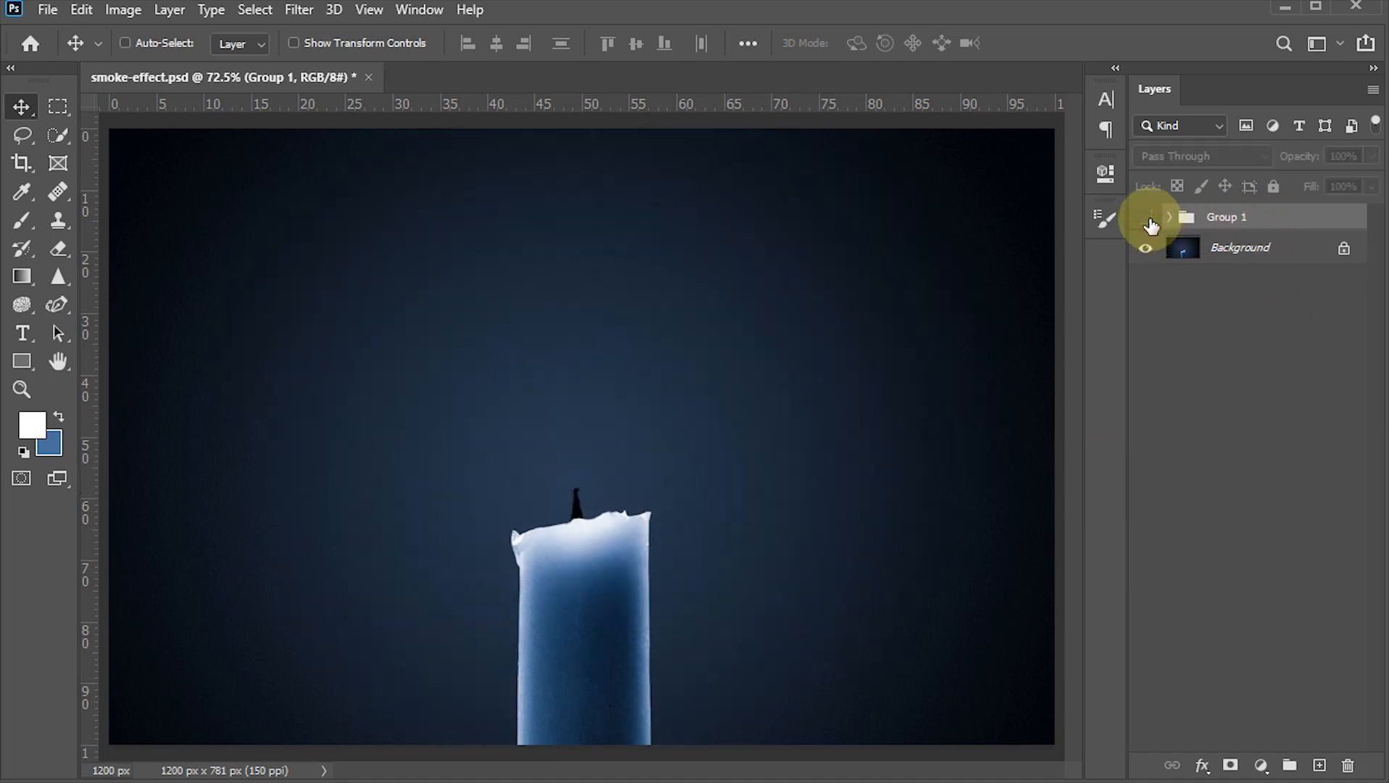
pyautogui.click(1147, 220)
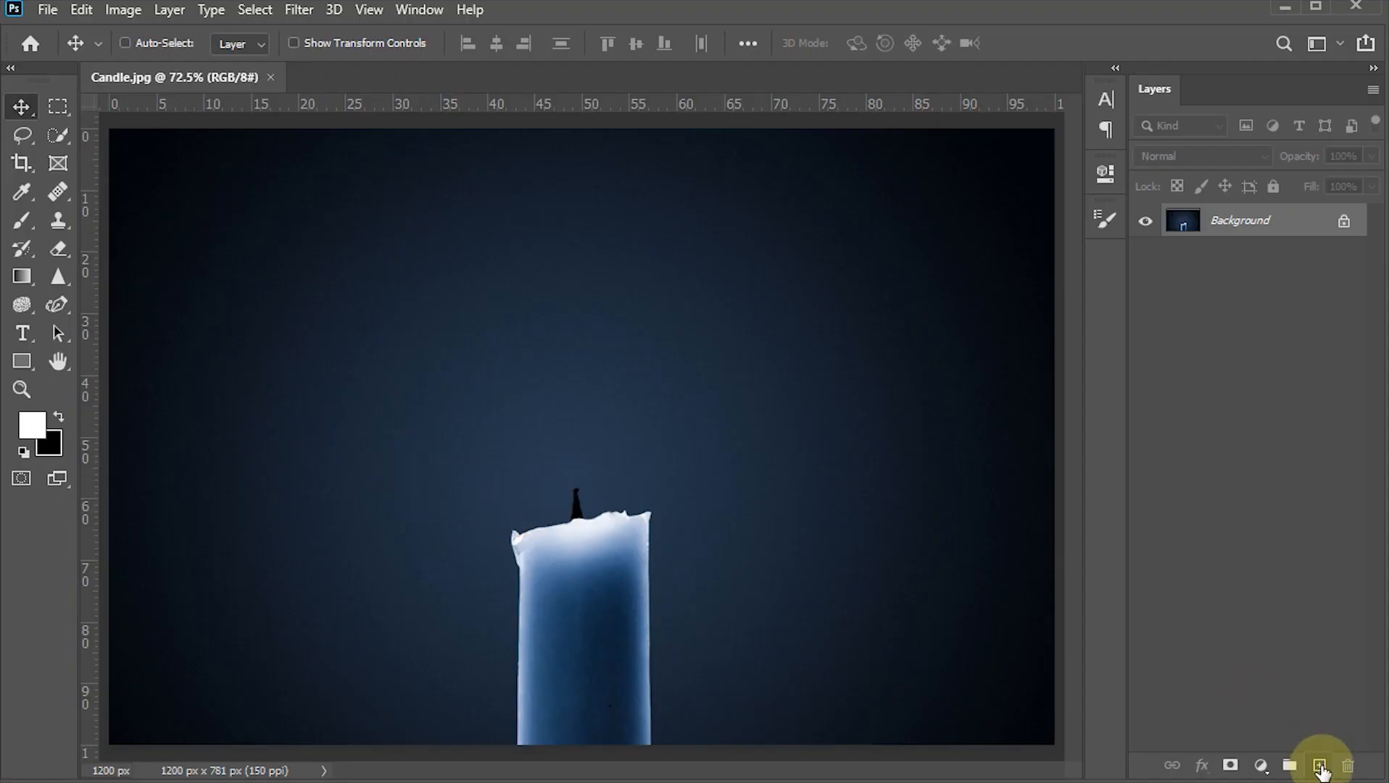
# Add a new empty layer above the candle background and set up the Soft Round brush with 40% flow and 0% hardness
pyautogui.click(1320, 766)
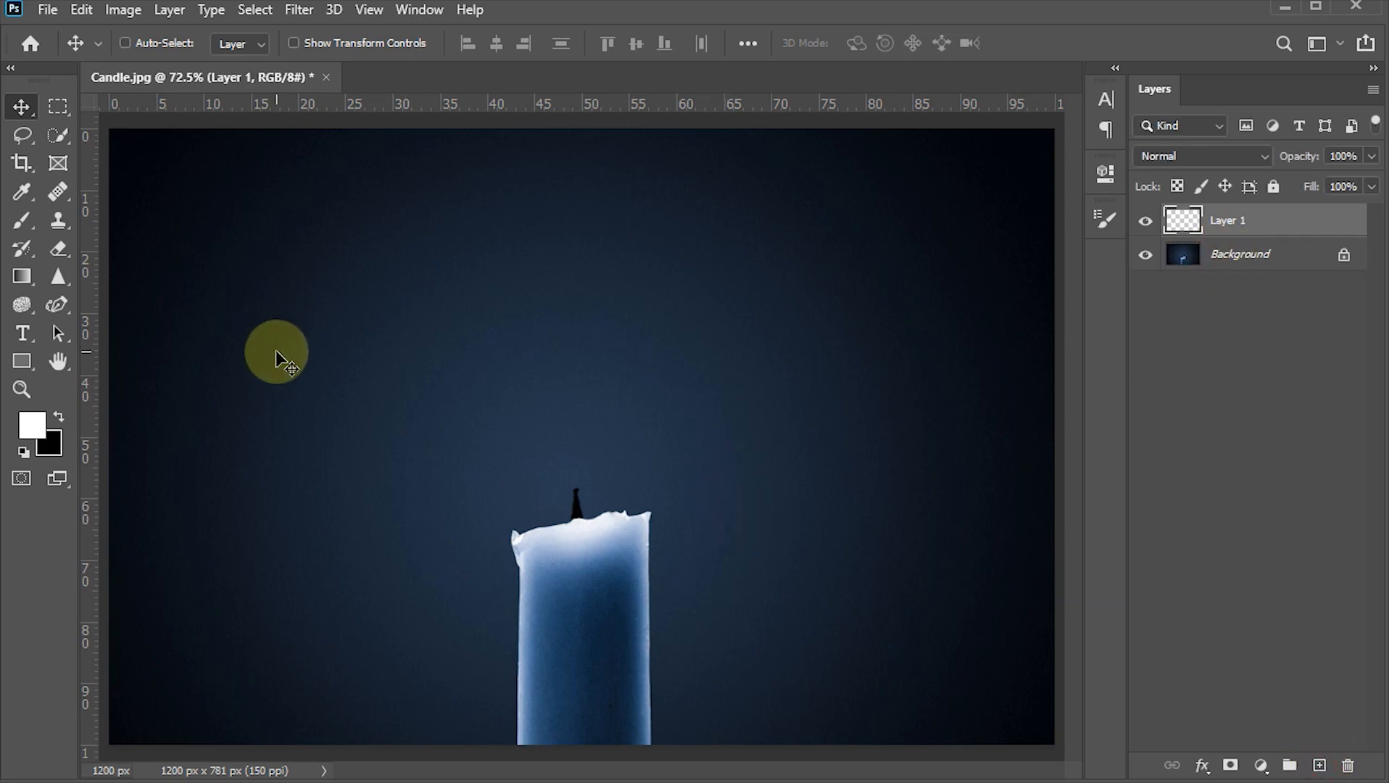
pyautogui.press('b')
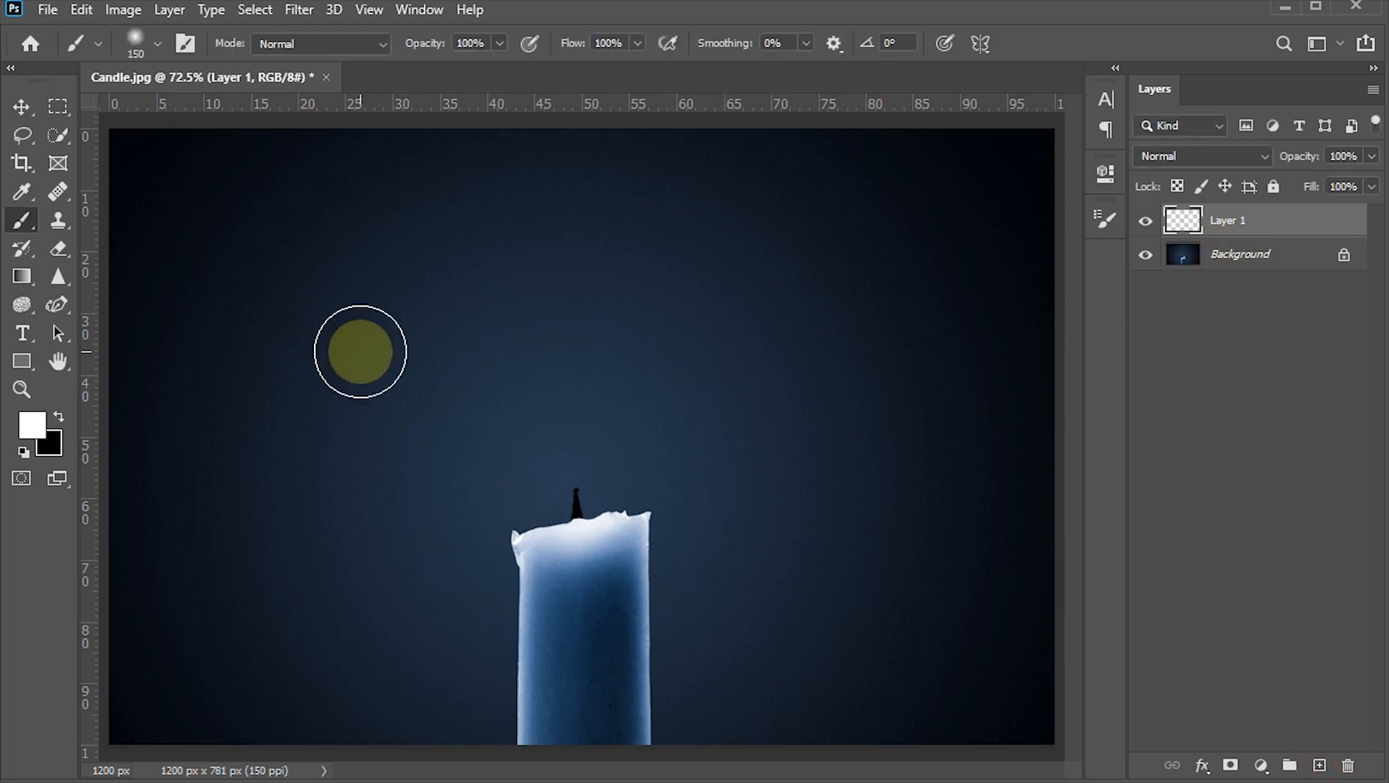
pyautogui.rightClick(24, 230)
pyautogui.click(124, 226)
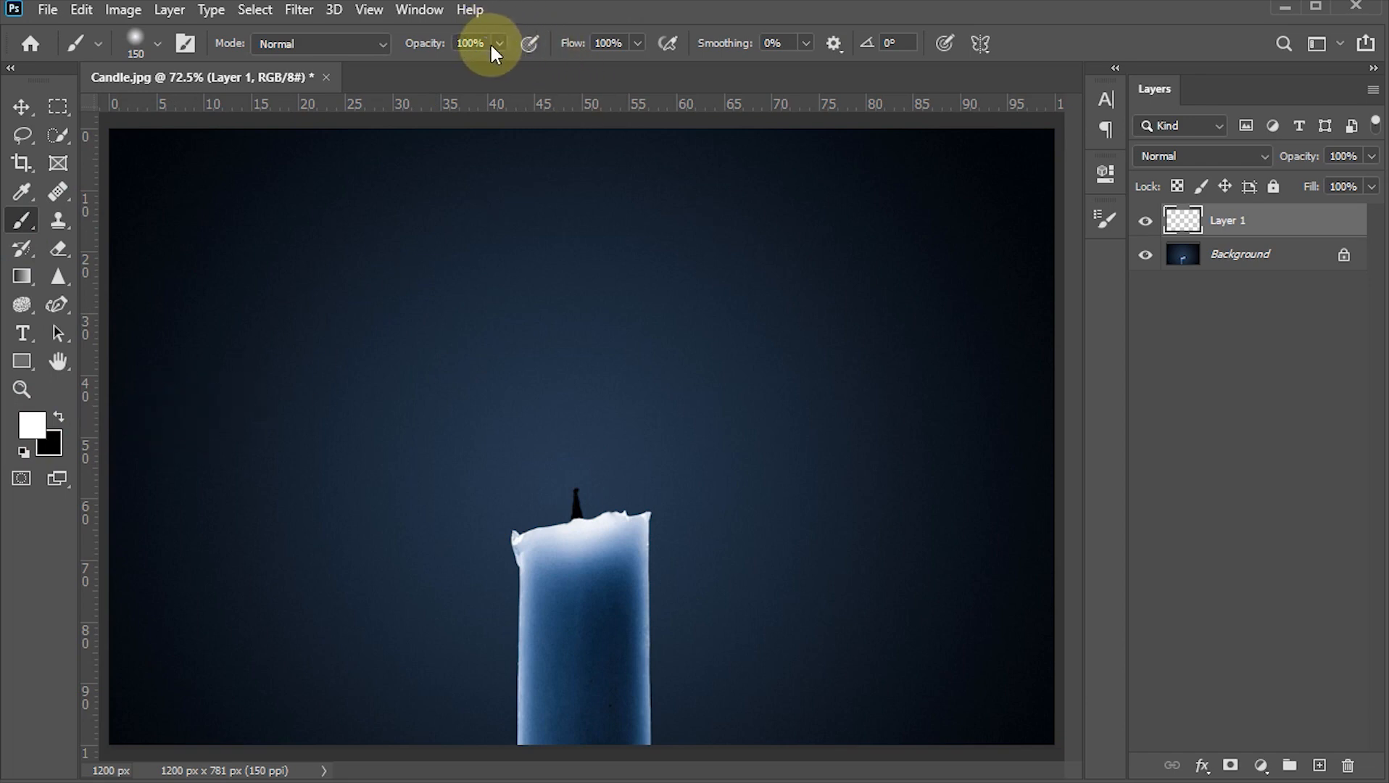
pyautogui.click(612, 43)
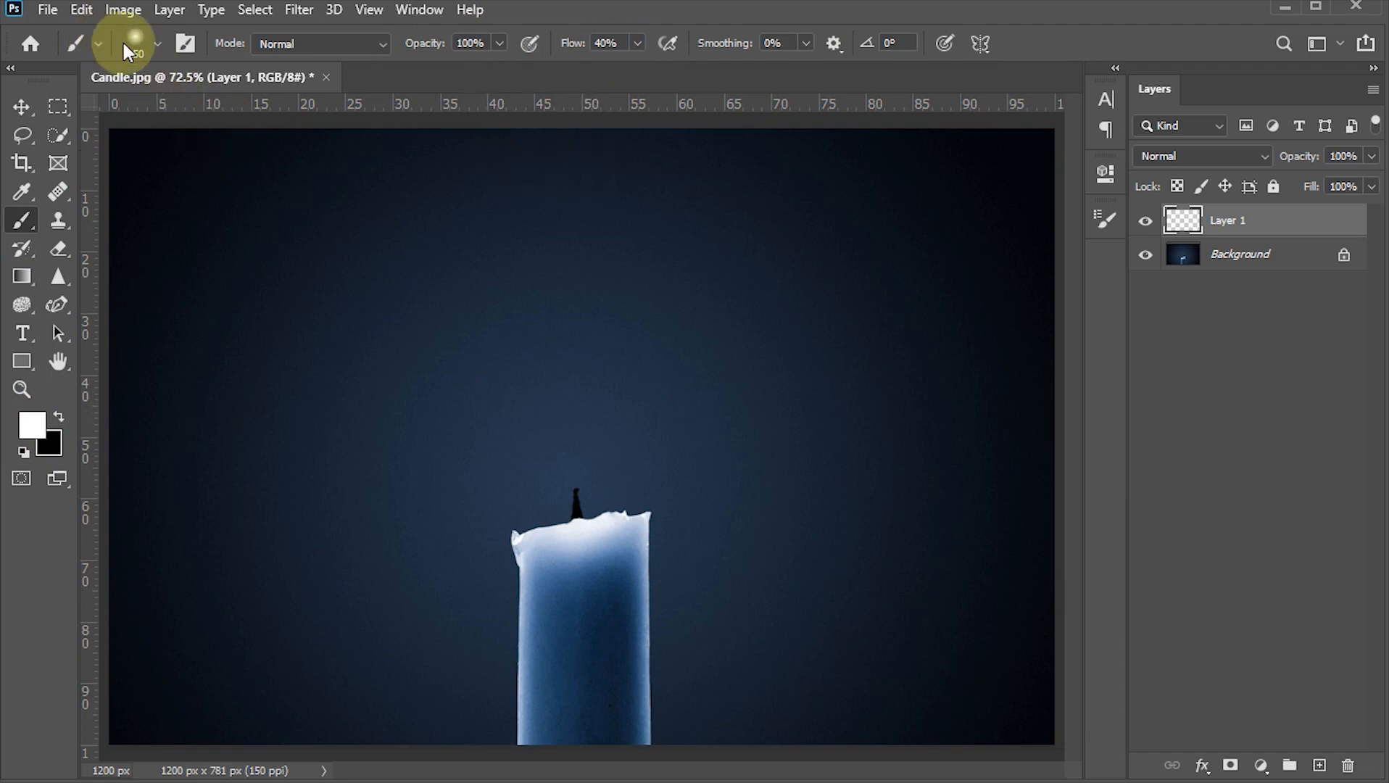
pyautogui.click(157, 43)
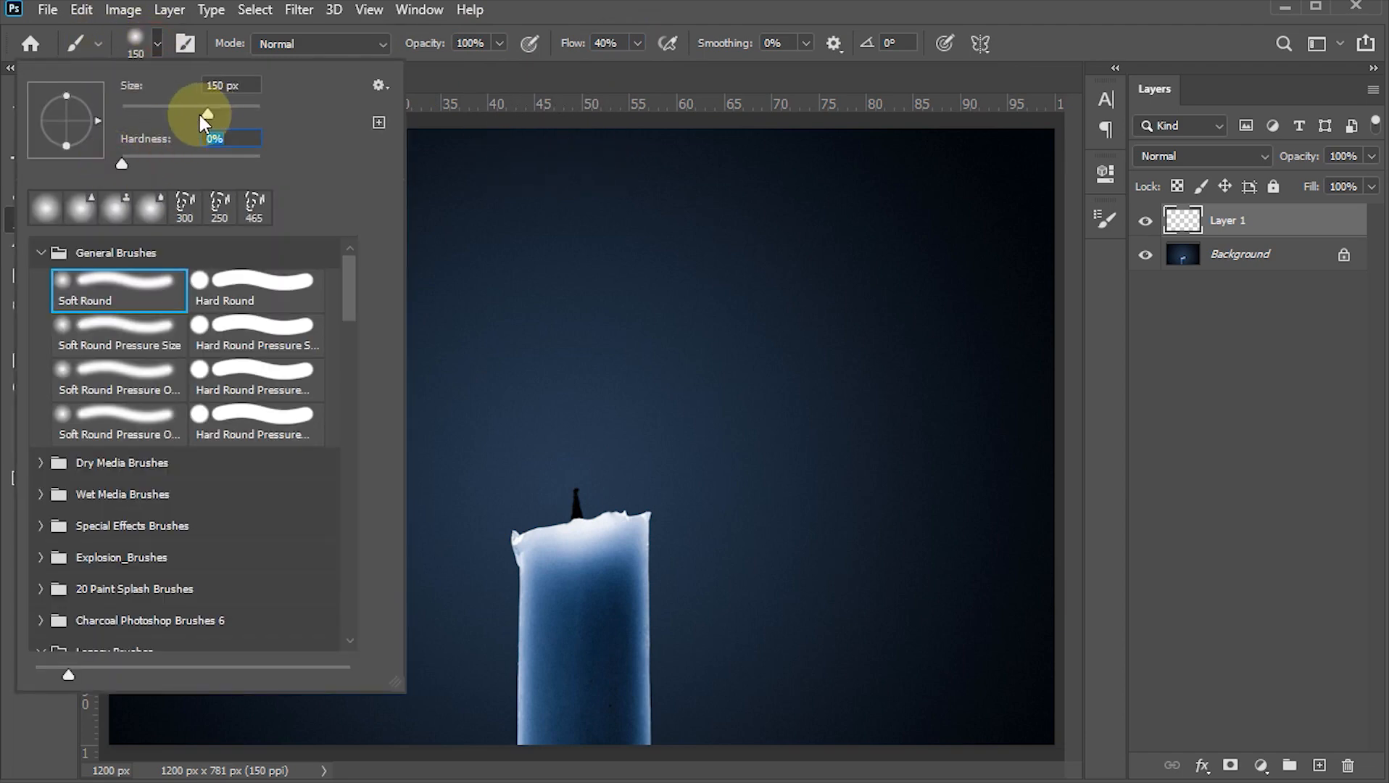
pyautogui.click(210, 139)
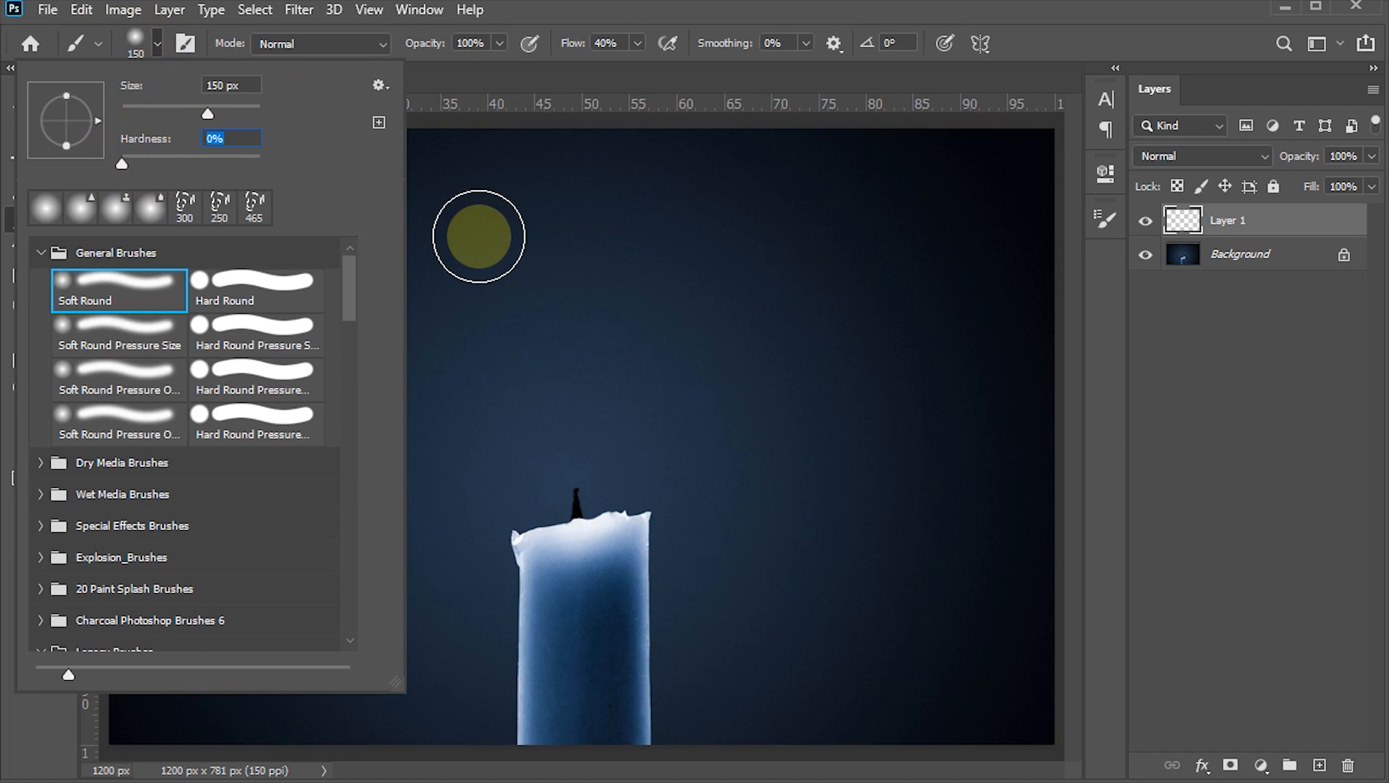
pyautogui.click(479, 237)
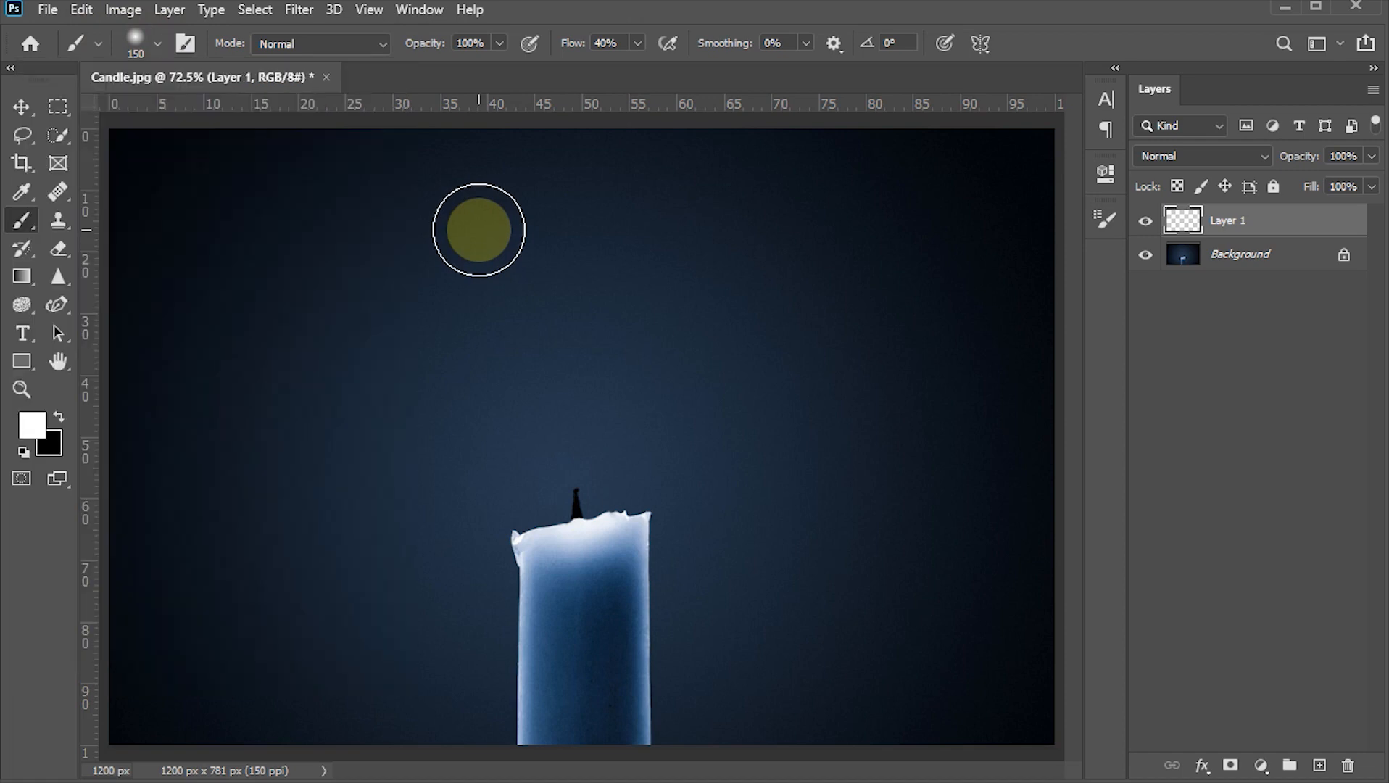
# Set the brush size to 200 px and paint a curved white smoke stroke from the image's upper edge down to the wick
pyautogui.press(']')
pyautogui.press(']')
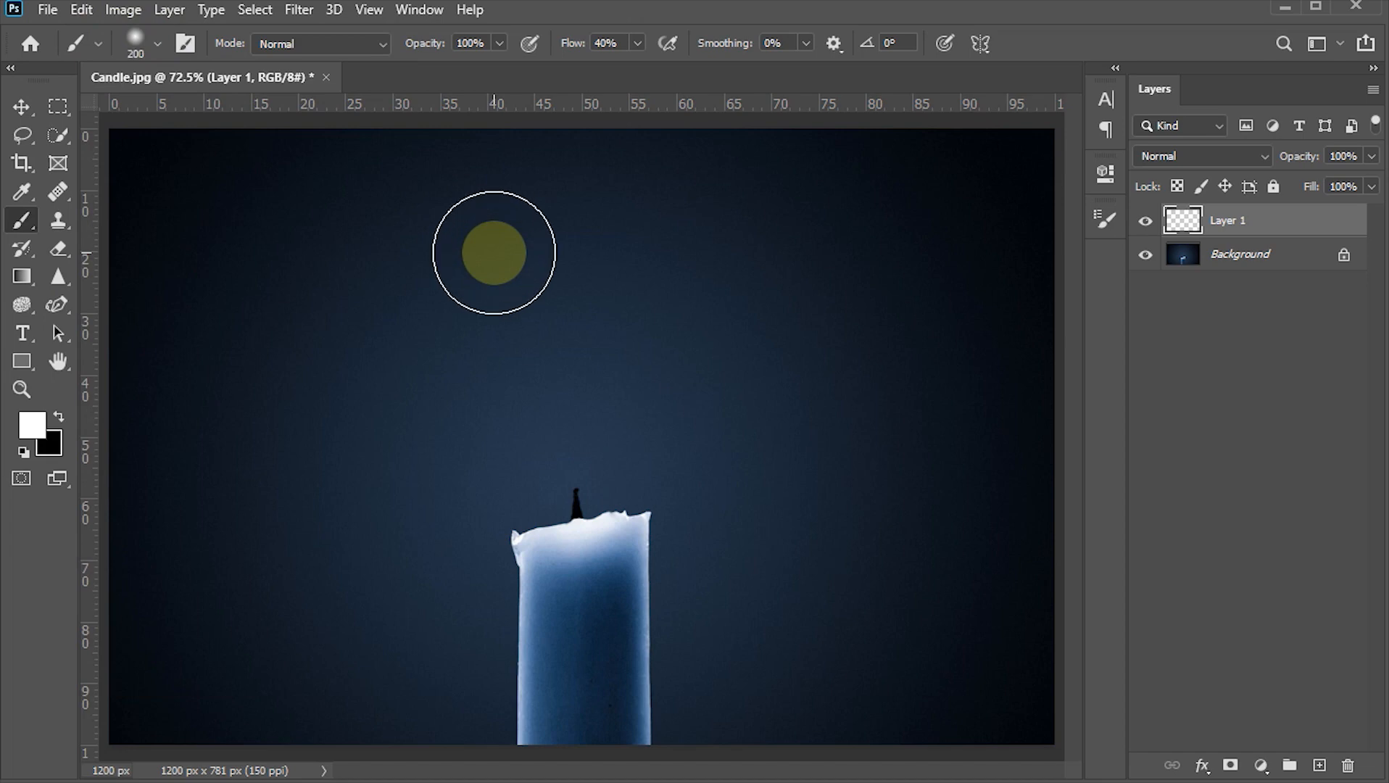
pyautogui.press('[')
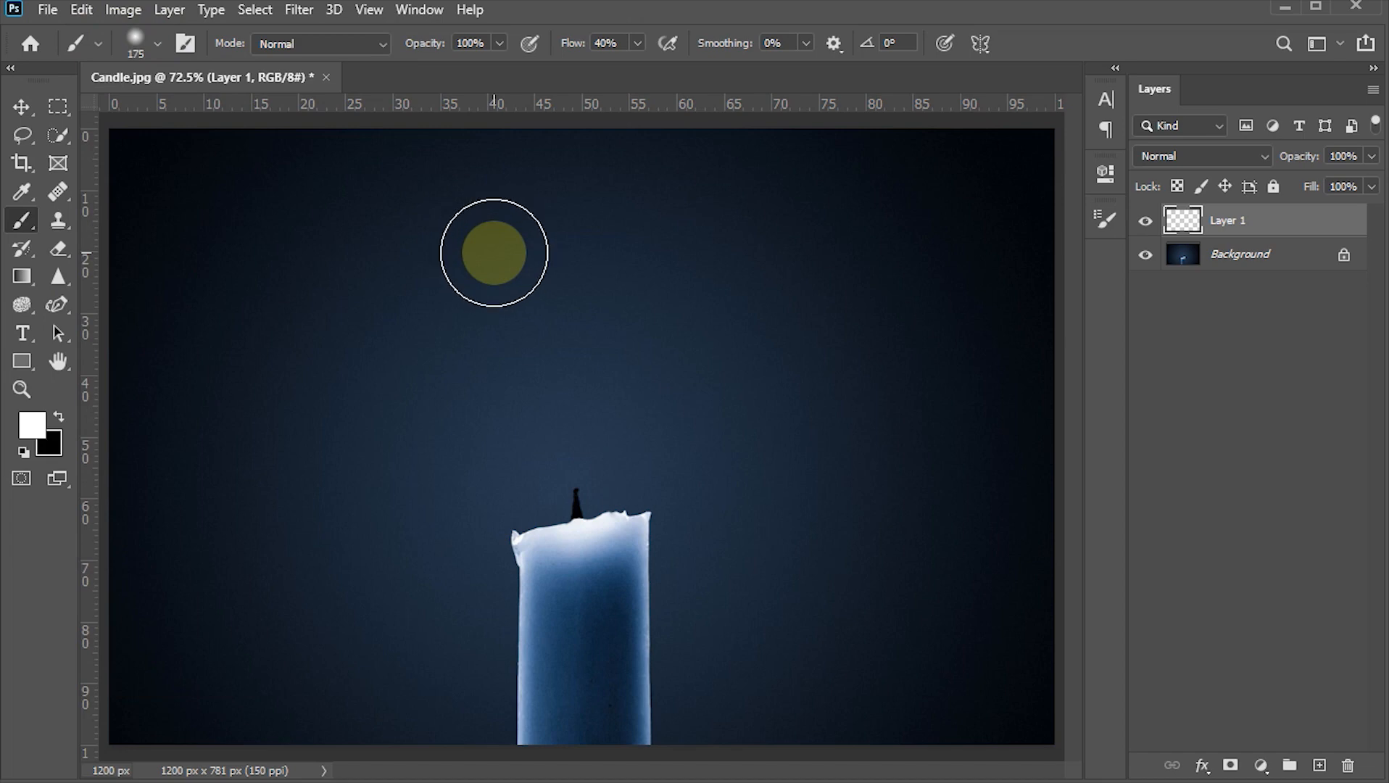
pyautogui.press(']')
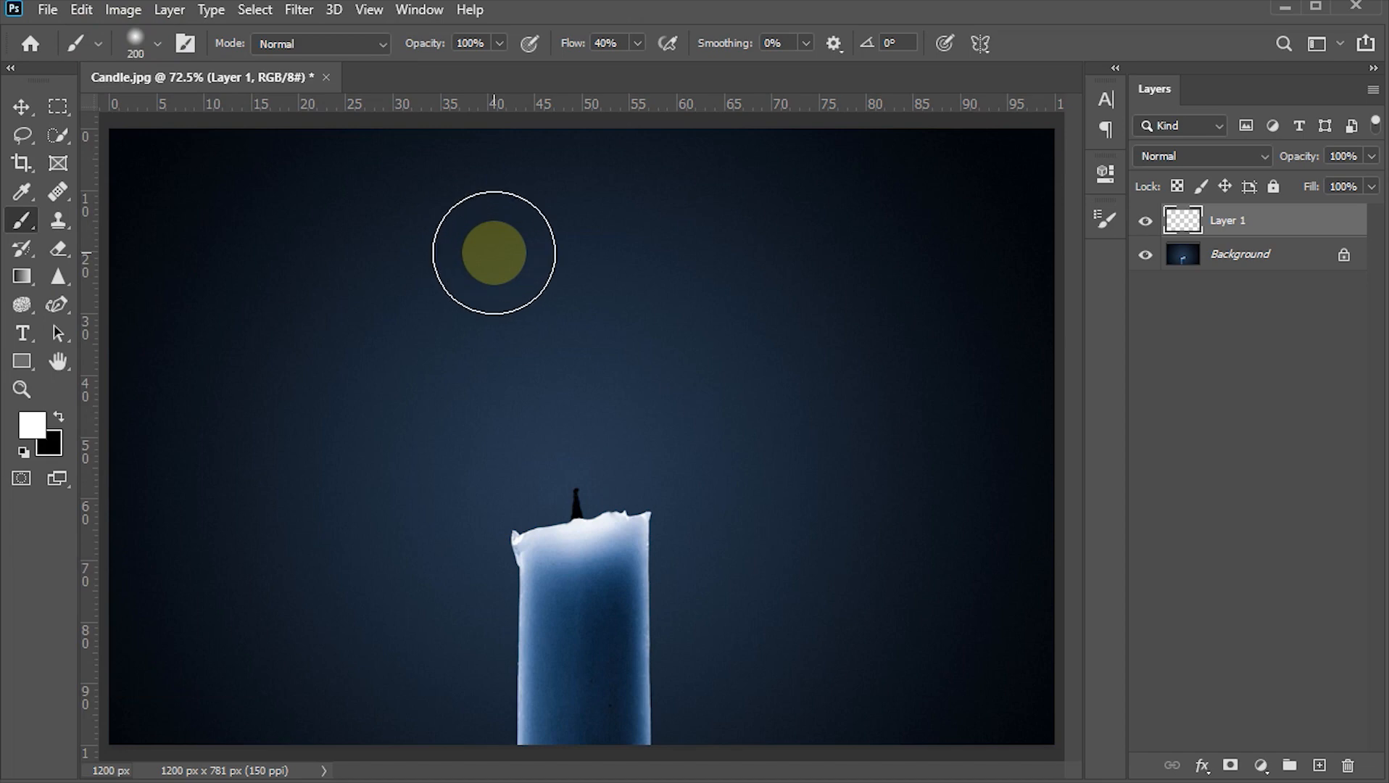
pyautogui.press('Tab')
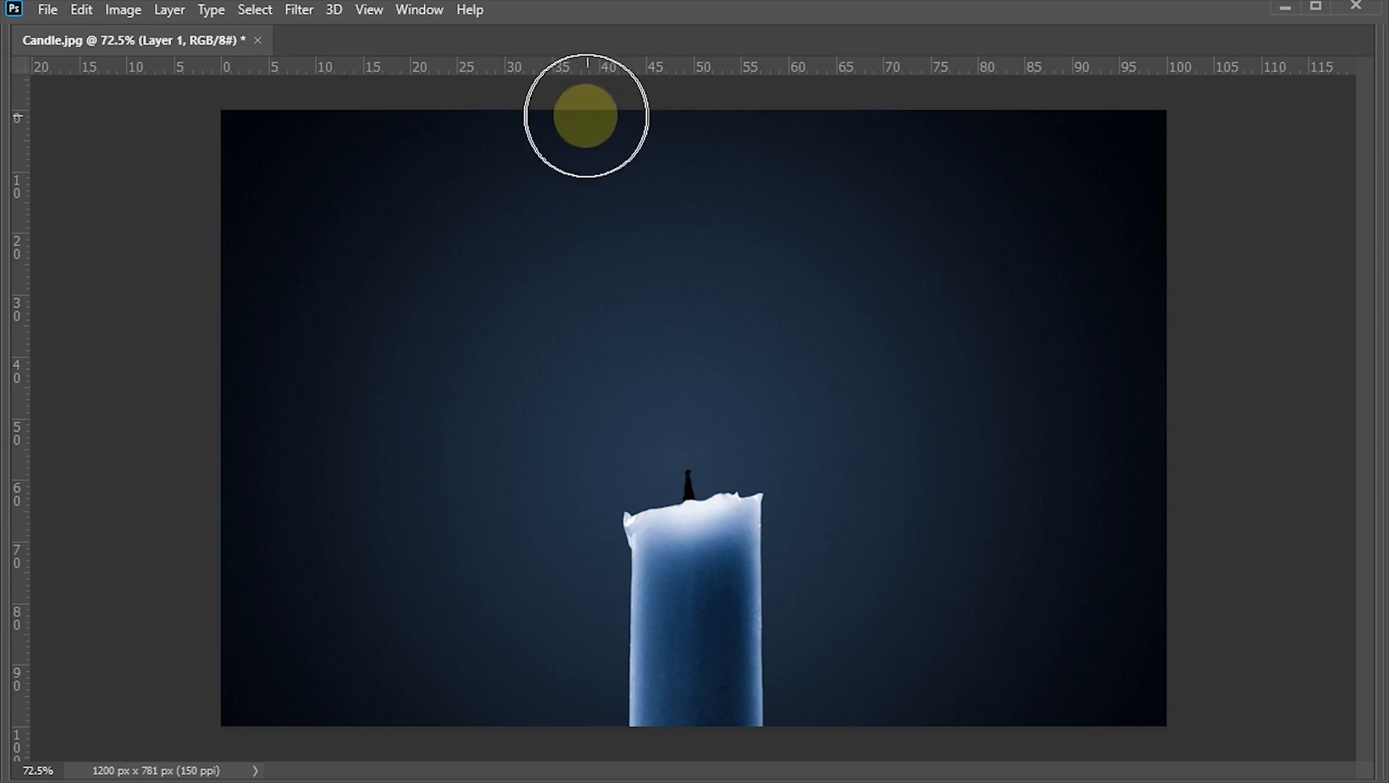
pyautogui.moveTo(580, 115)
pyautogui.mouseDown()
pyautogui.moveTo(738, 152)
pyautogui.moveTo(789, 226)
pyautogui.moveTo(678, 370)
pyautogui.moveTo(685, 443)
pyautogui.mouseUp()
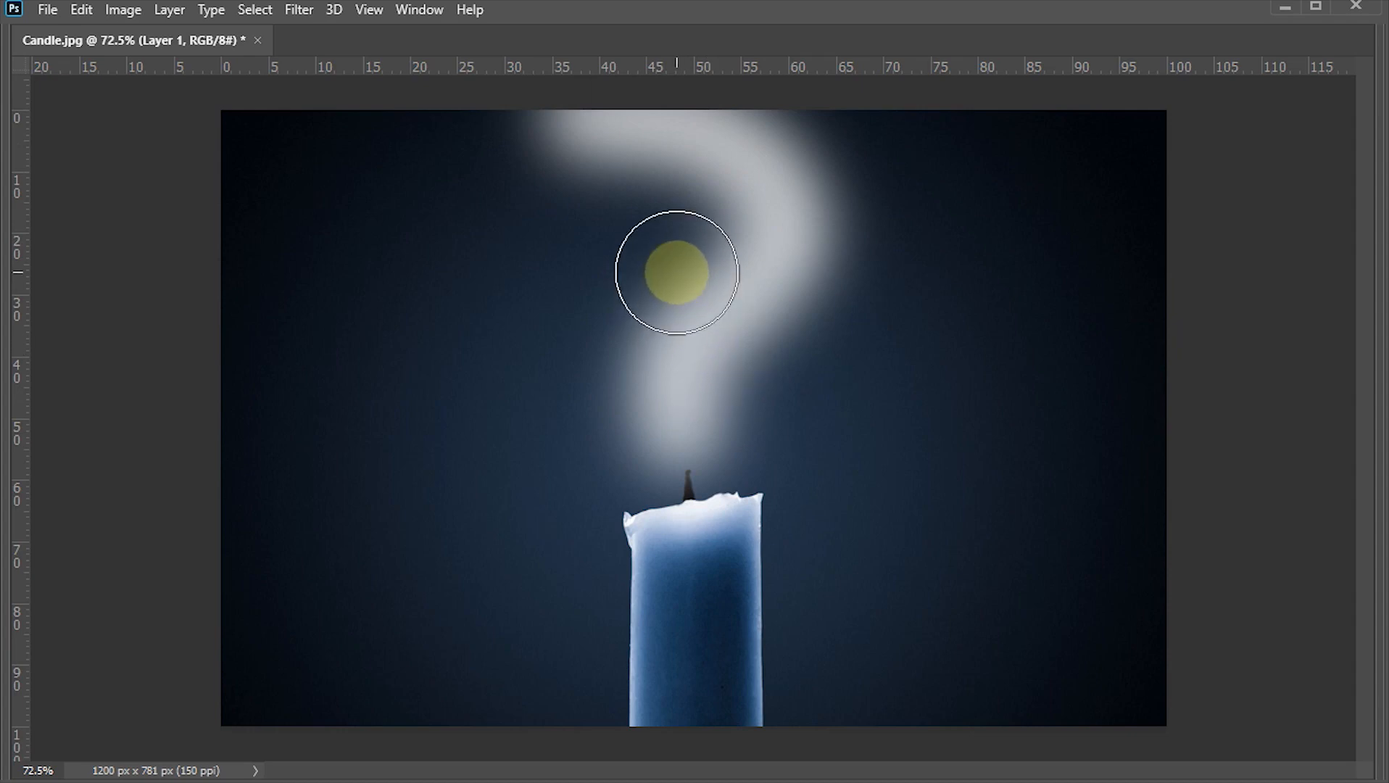
# Reduce the brush to 100 px and paint a second, brighter smoke stroke along the same curve down to the wick
pyautogui.press('Tab')
pyautogui.press('[')
pyautogui.press('[')
pyautogui.press('[')
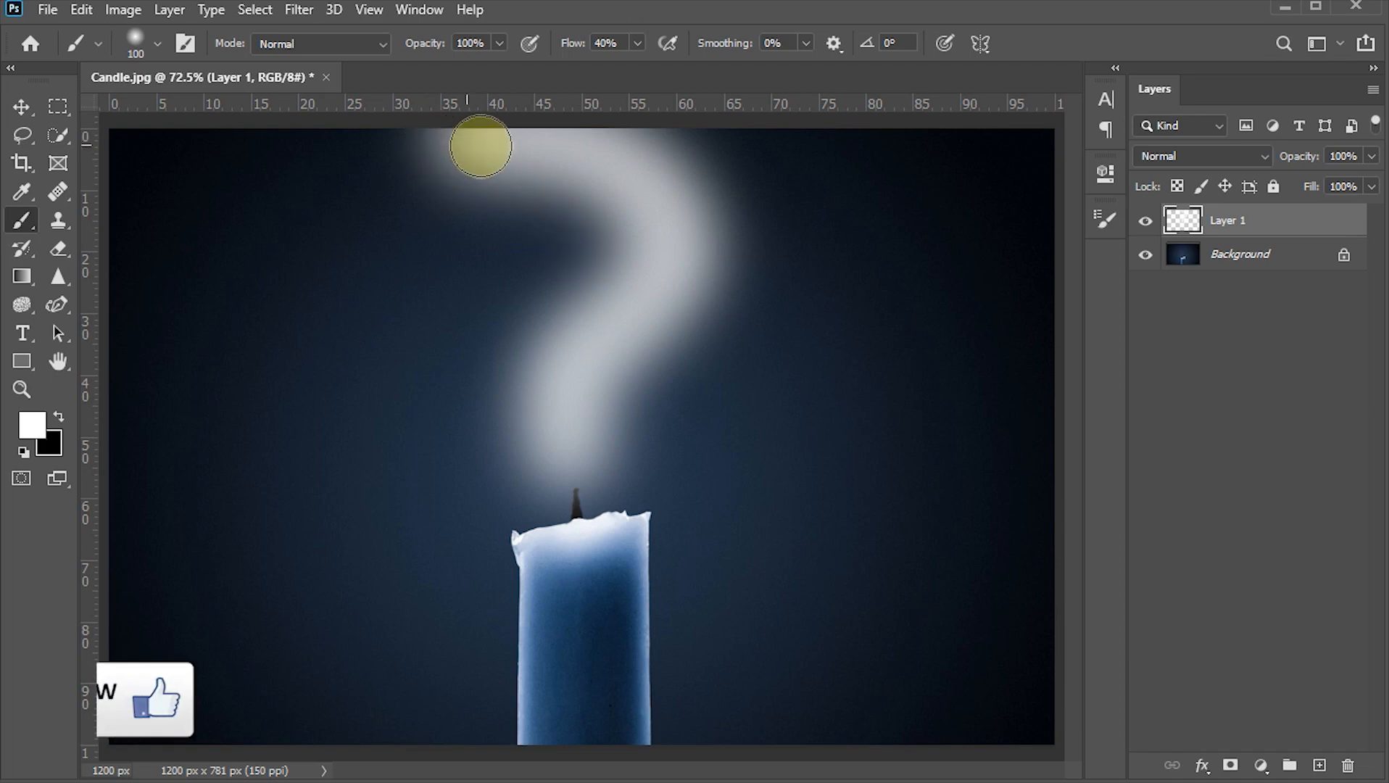
pyautogui.press('Tab')
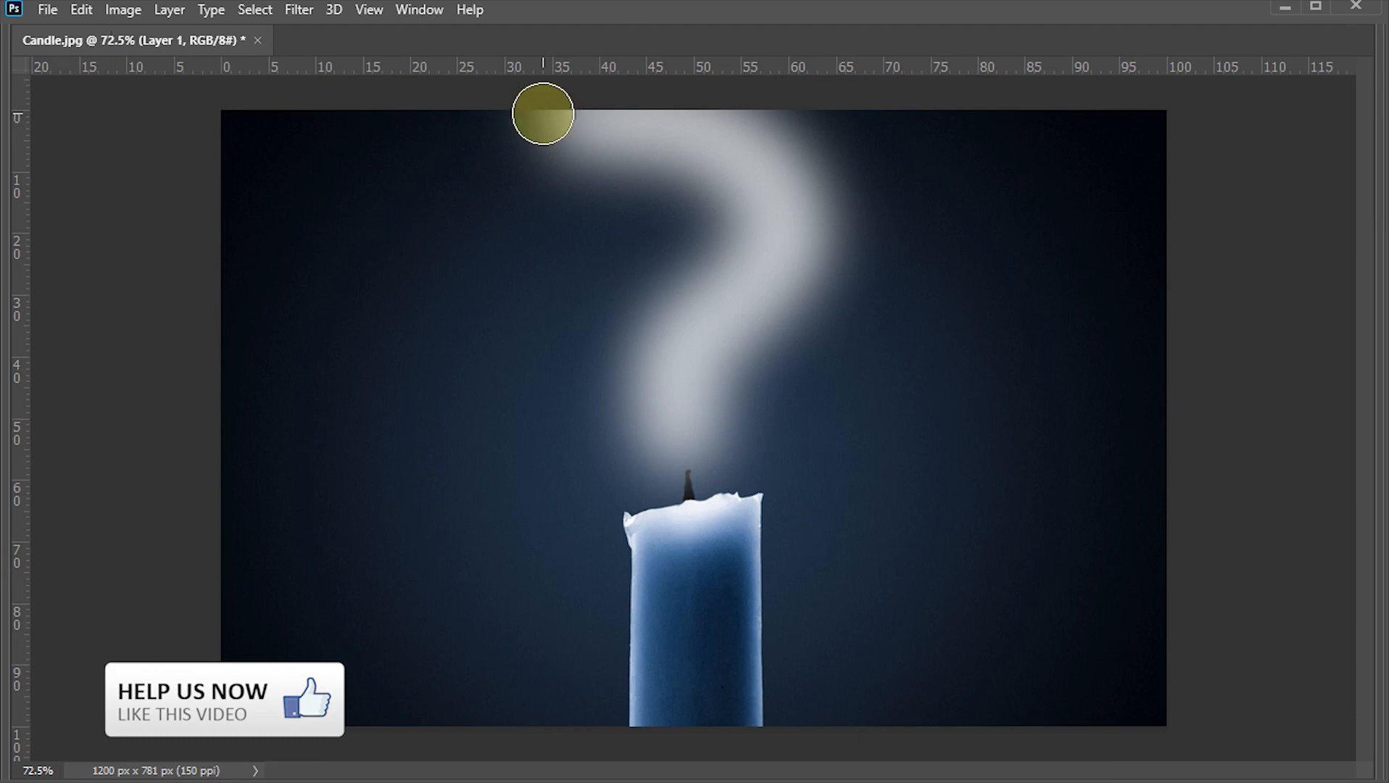
pyautogui.moveTo(562, 115)
pyautogui.mouseDown()
pyautogui.moveTo(735, 151)
pyautogui.moveTo(791, 254)
pyautogui.moveTo(691, 381)
pyautogui.moveTo(697, 443)
pyautogui.mouseUp()
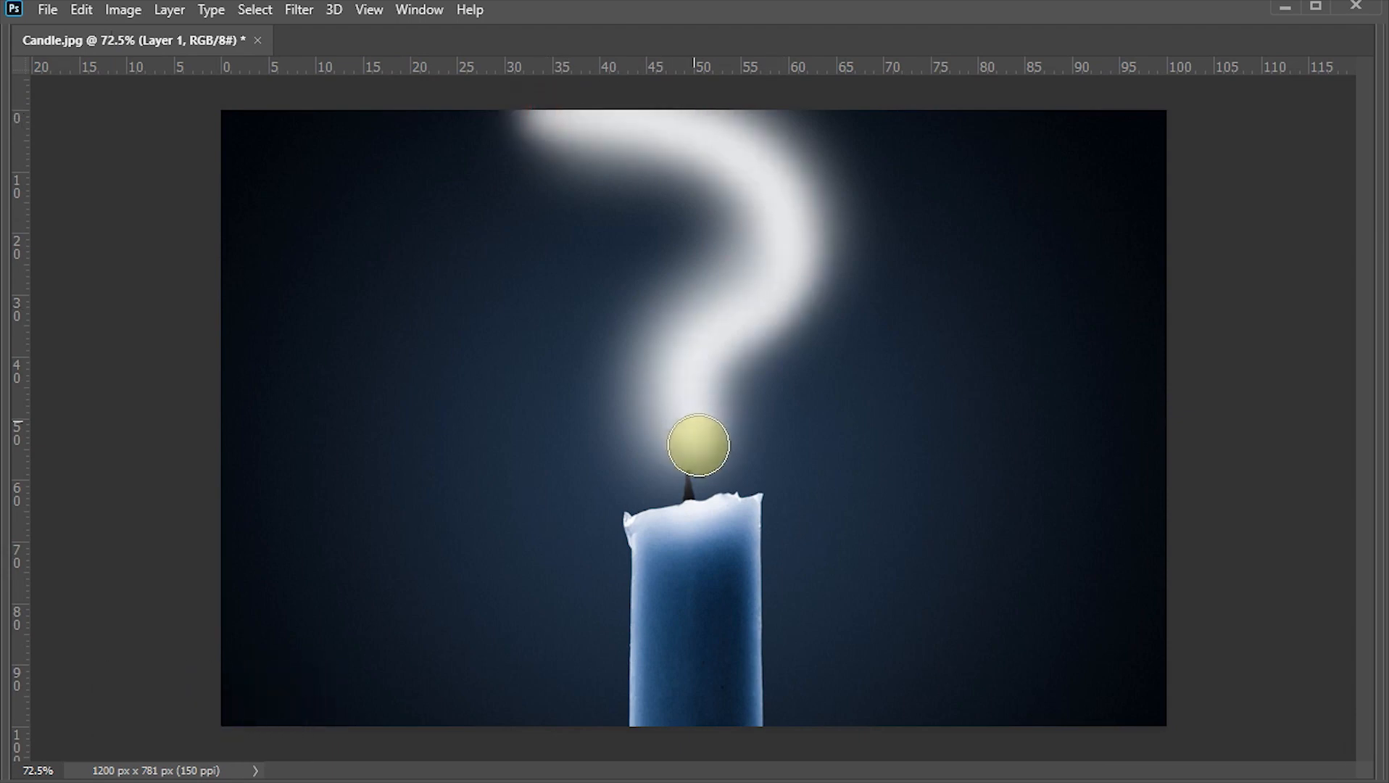
pyautogui.press('Tab')
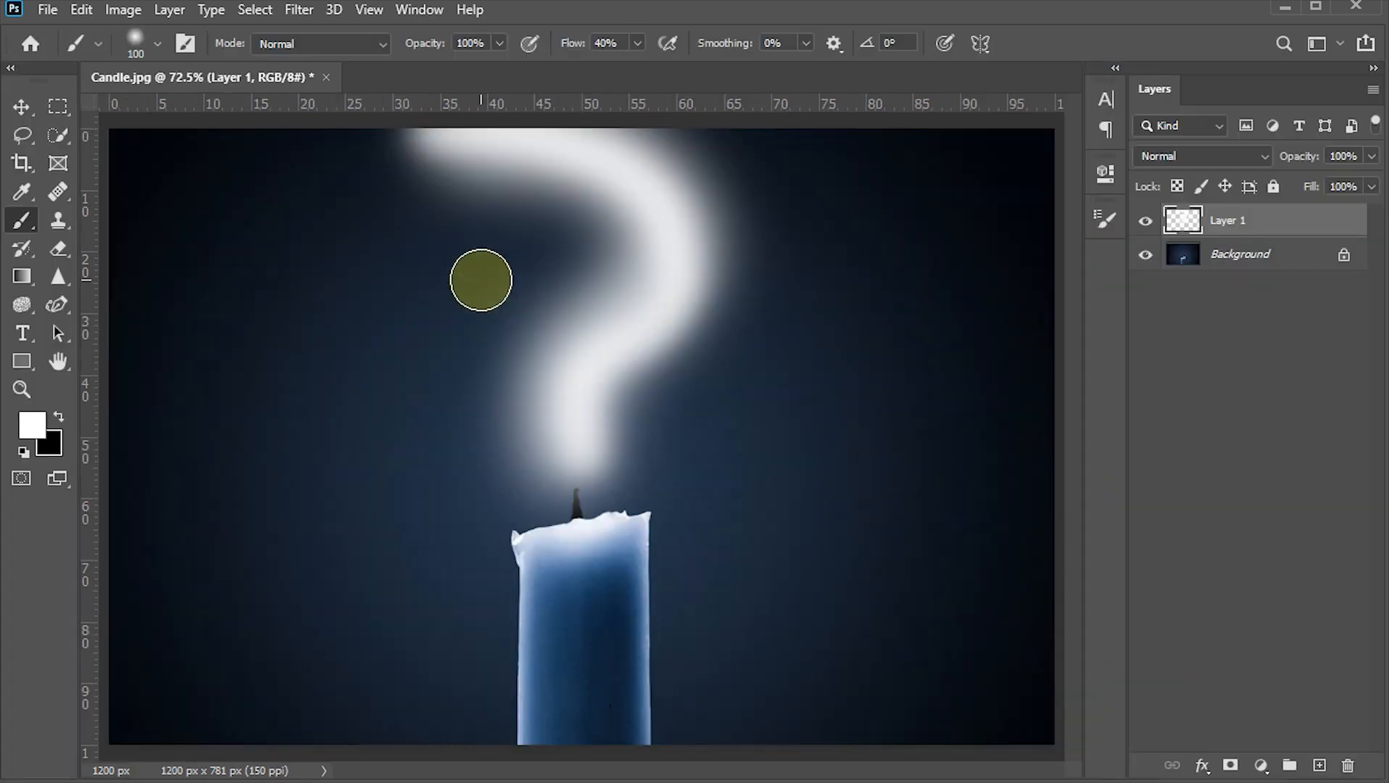
# Set the brush to 70 px with 50% smoothing and paint a thin smoke strand that weaves across the main curve to the wick
pyautogui.press('[')
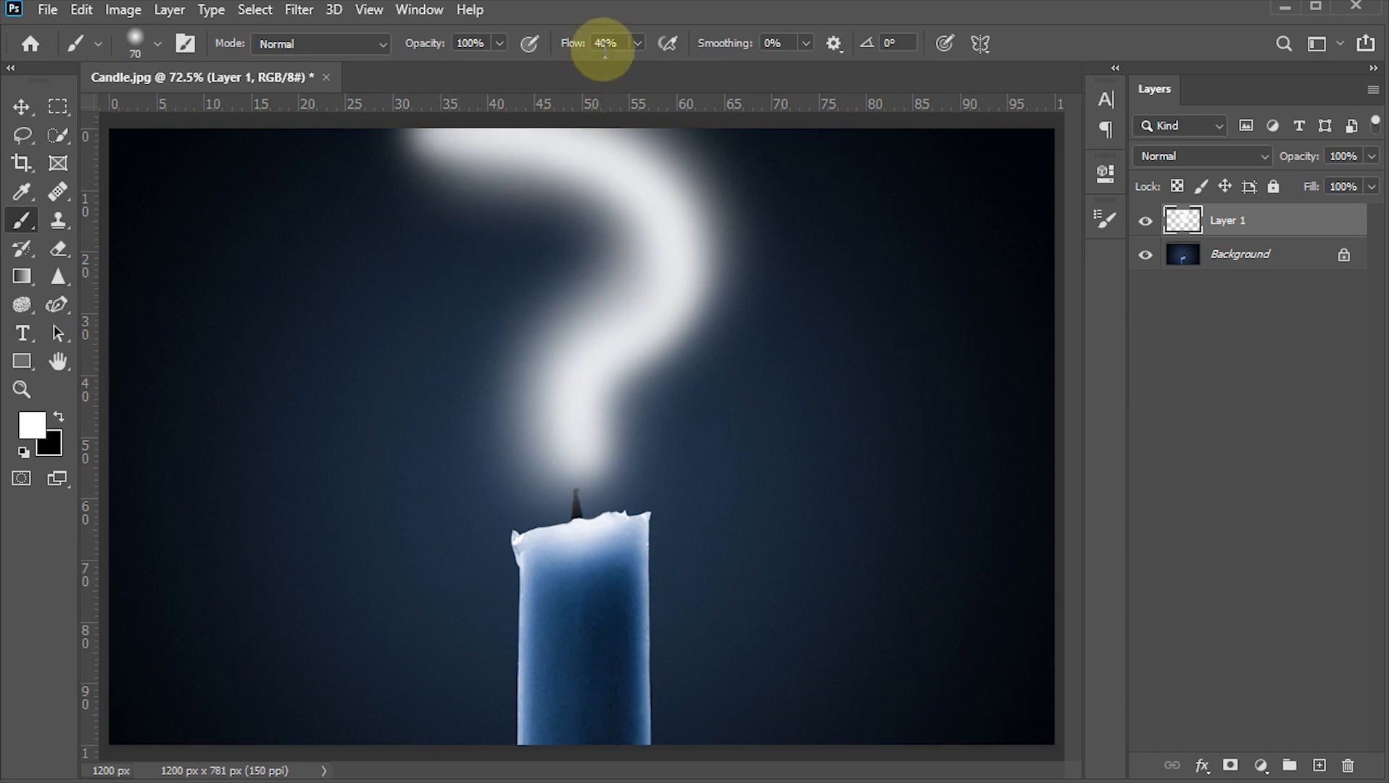
pyautogui.moveTo(756, 44); pyautogui.dragTo(695, 58)
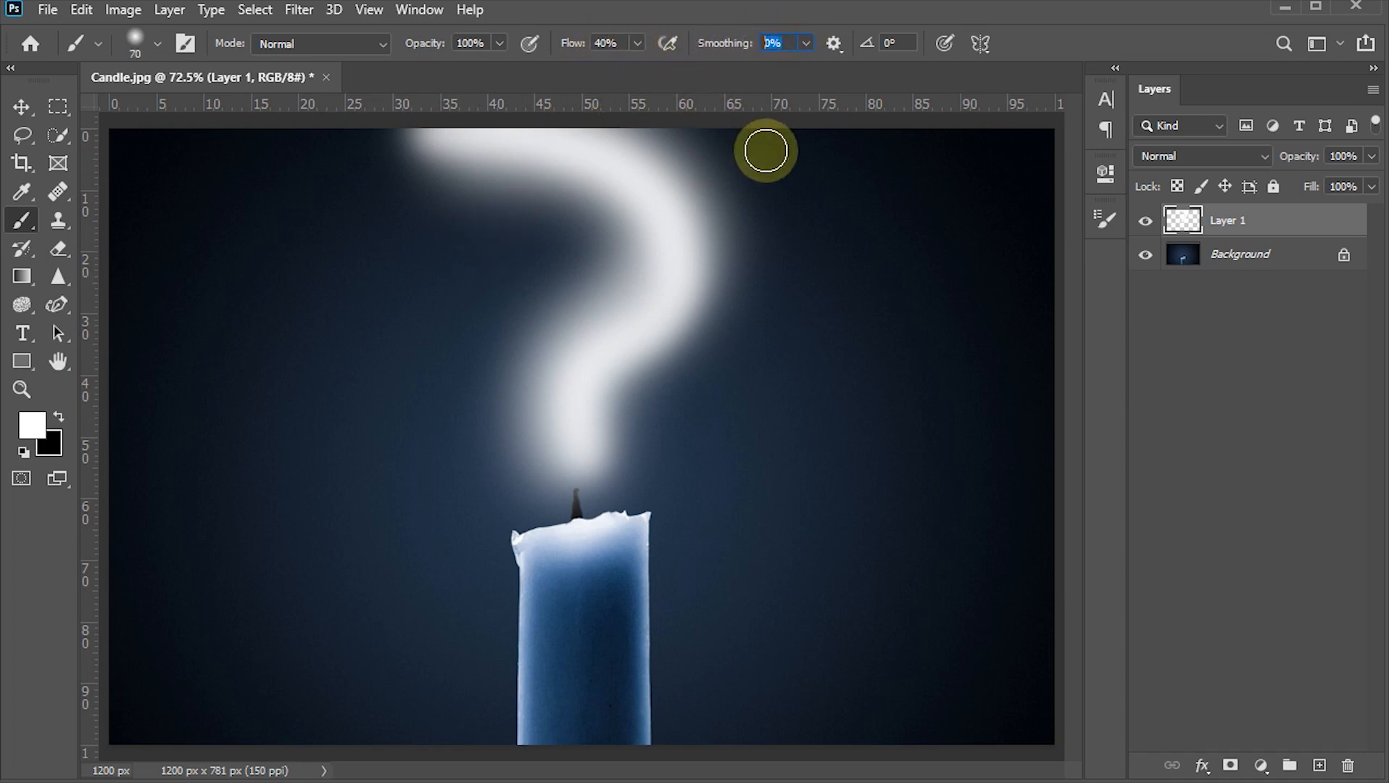
pyautogui.write('5')
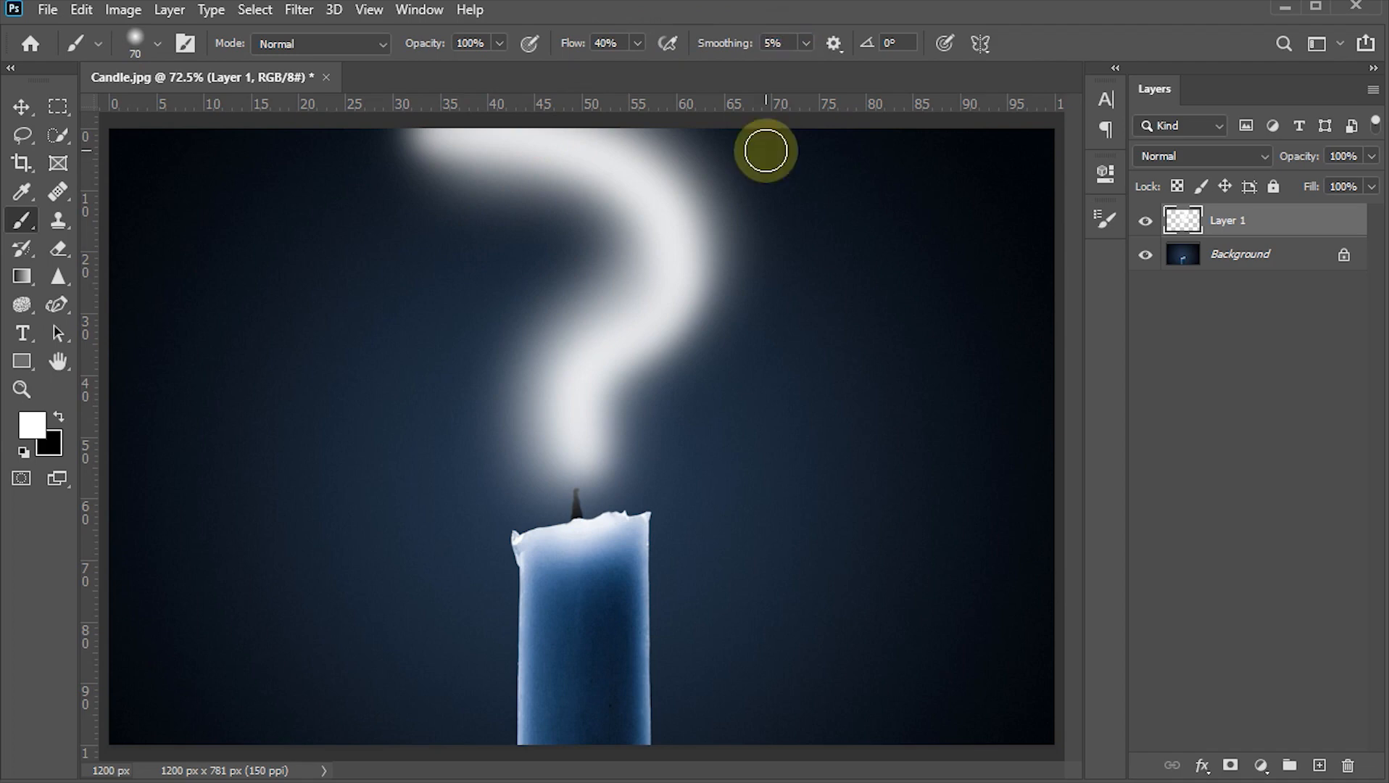
pyautogui.click(789, 43)
pyautogui.write('5')
pyautogui.press('Tab')
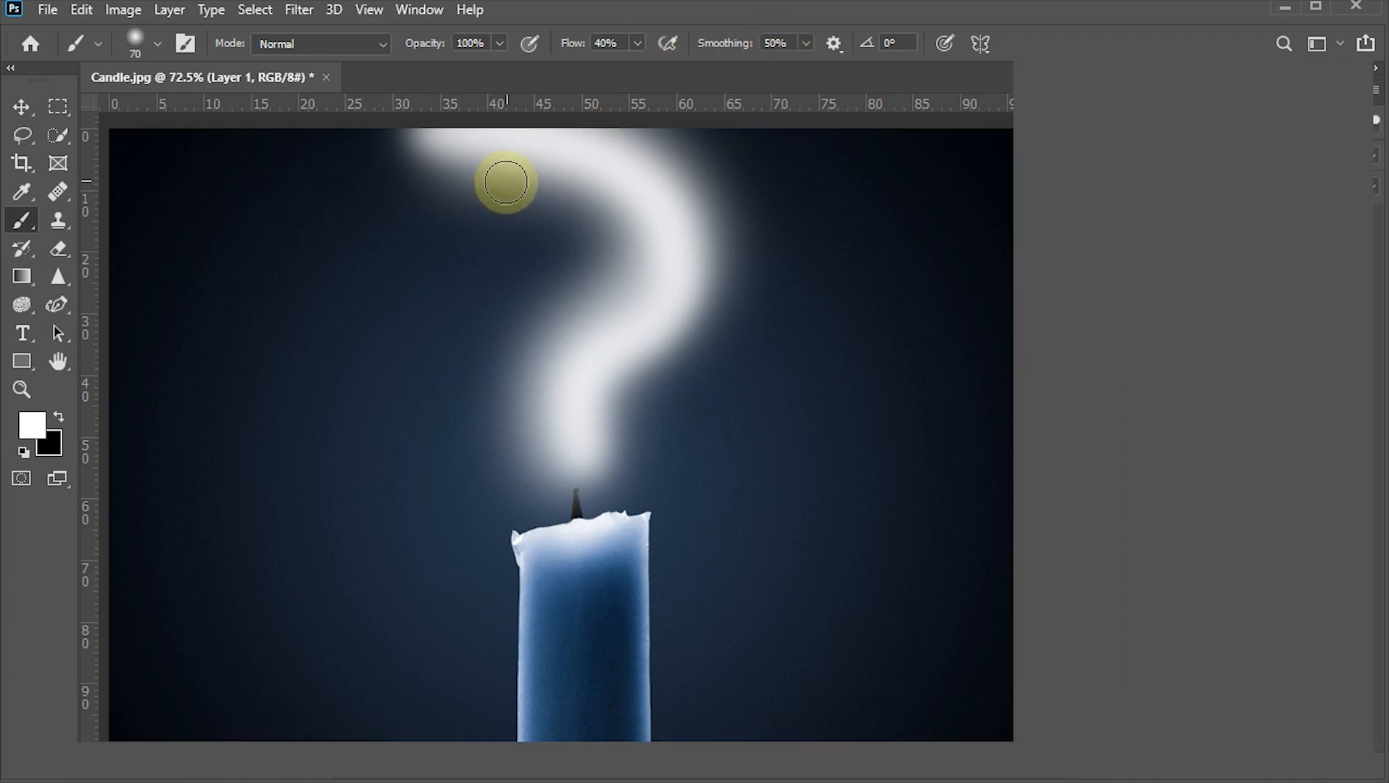
pyautogui.moveTo(536, 93)
pyautogui.mouseDown()
pyautogui.moveTo(617, 189)
pyautogui.moveTo(717, 221)
pyautogui.moveTo(797, 310)
pyautogui.moveTo(804, 360)
pyautogui.moveTo(693, 420)
pyautogui.moveTo(685, 484)
pyautogui.mouseUp()
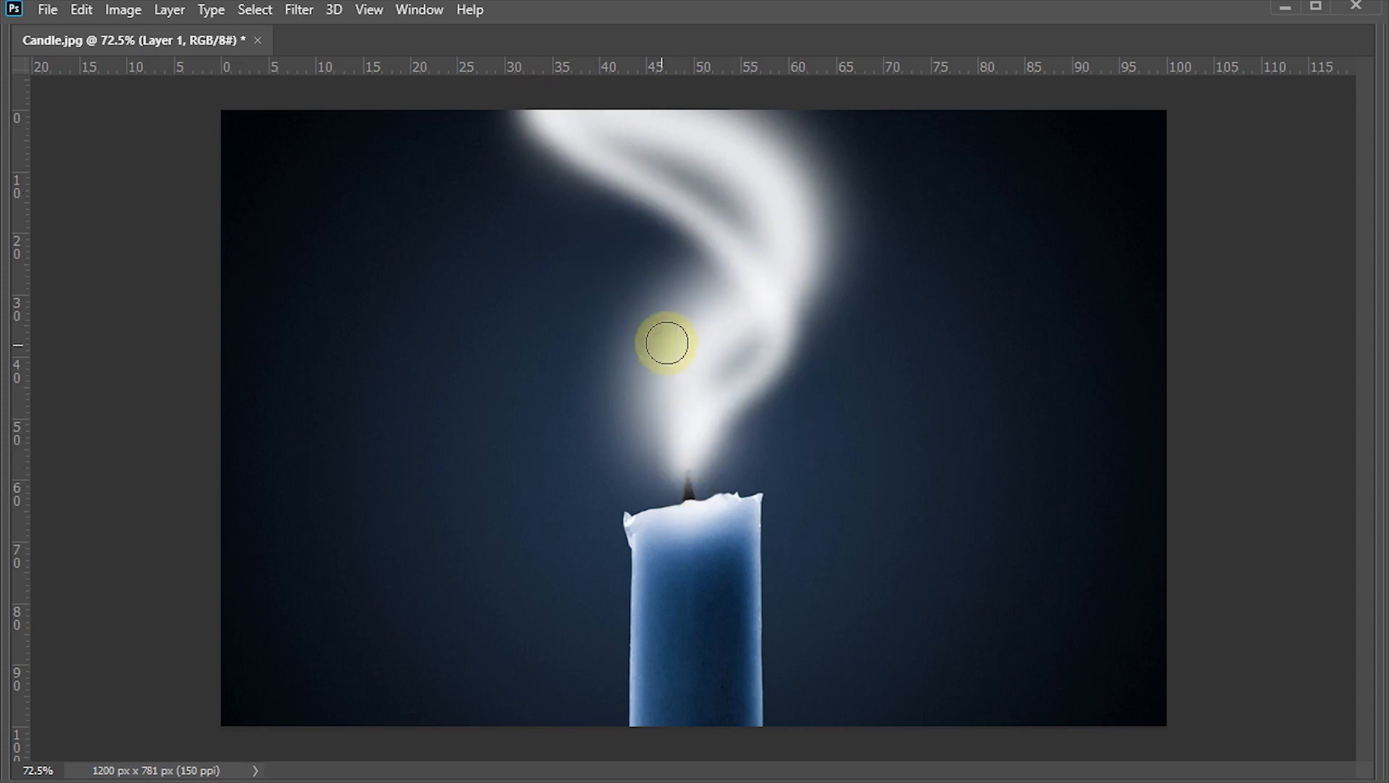
pyautogui.press('Tab')
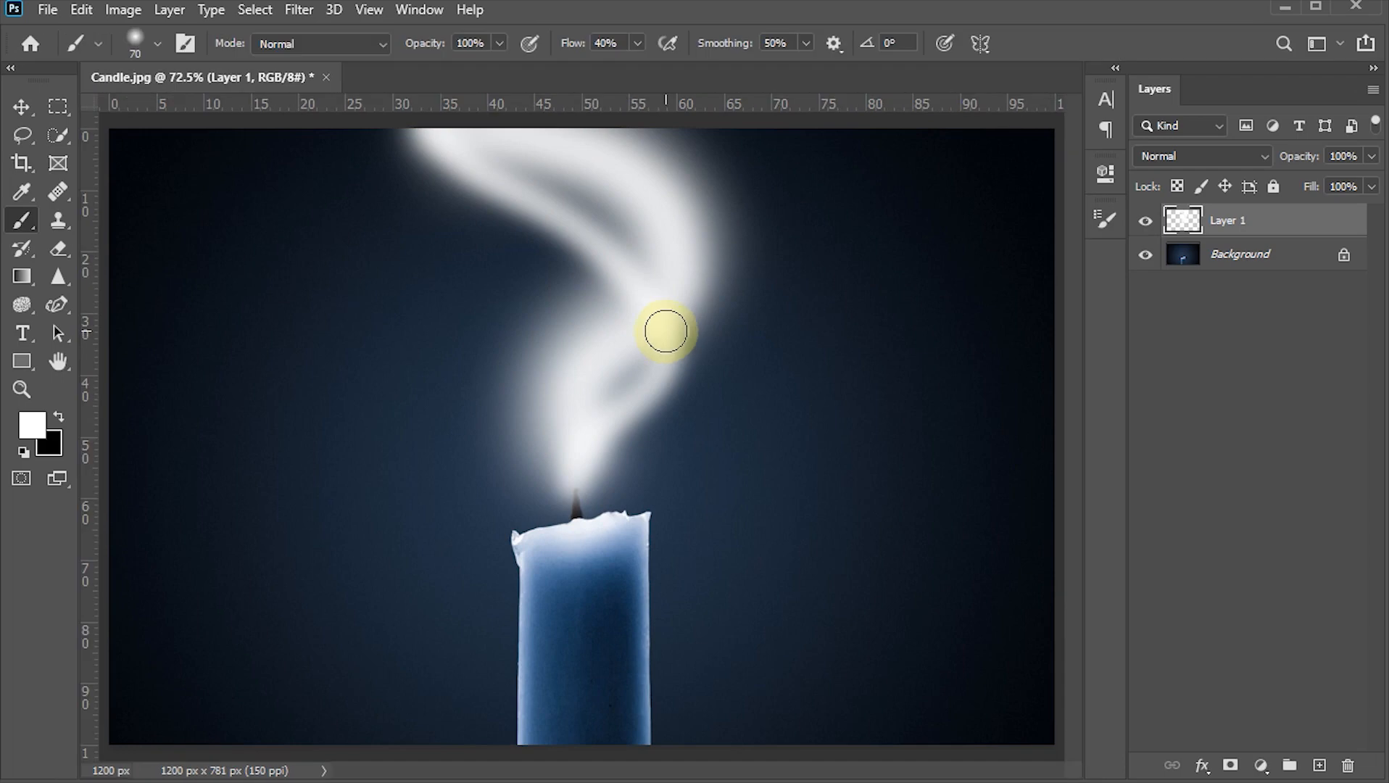
# Switch to the Move tool and convert the painted smoke layer to a smart object
pyautogui.press('v')
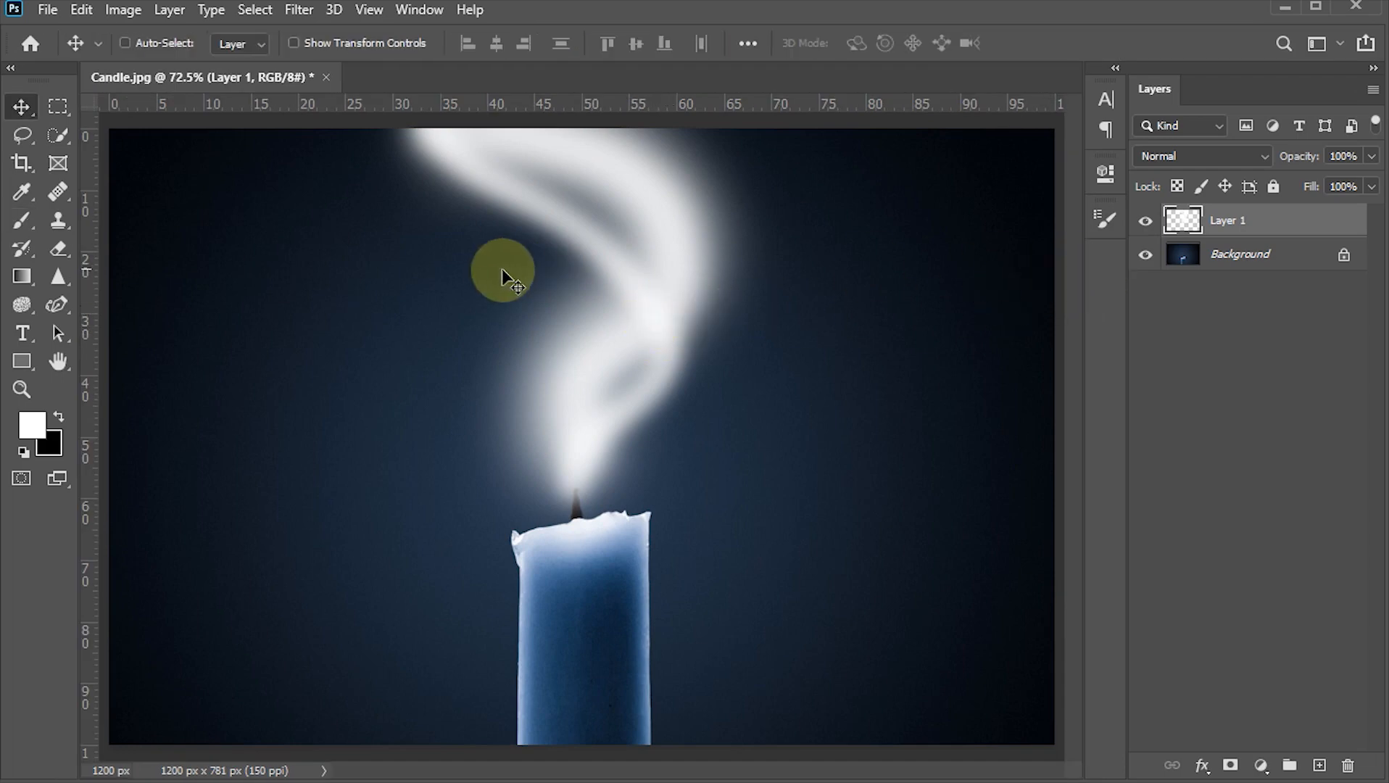
pyautogui.rightClick(1327, 221)
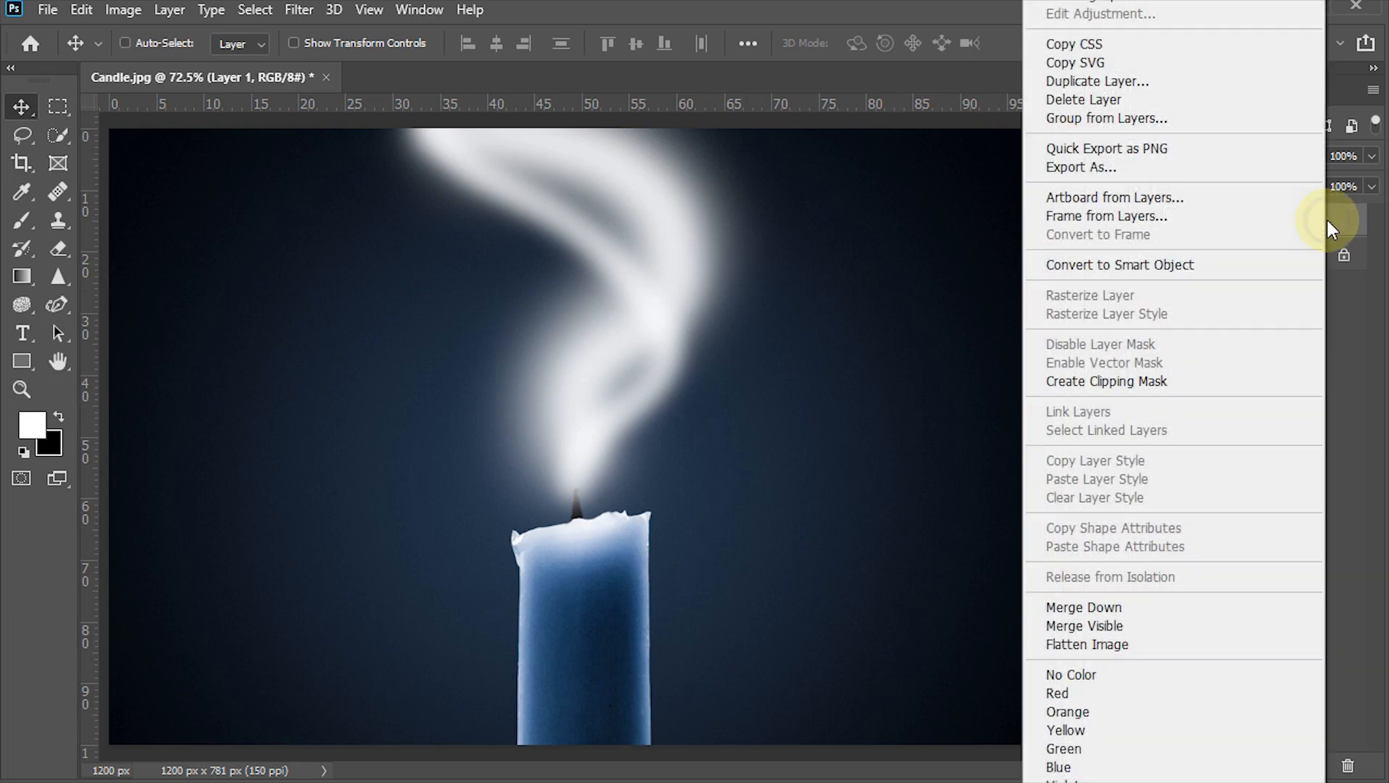
pyautogui.click(1155, 267)
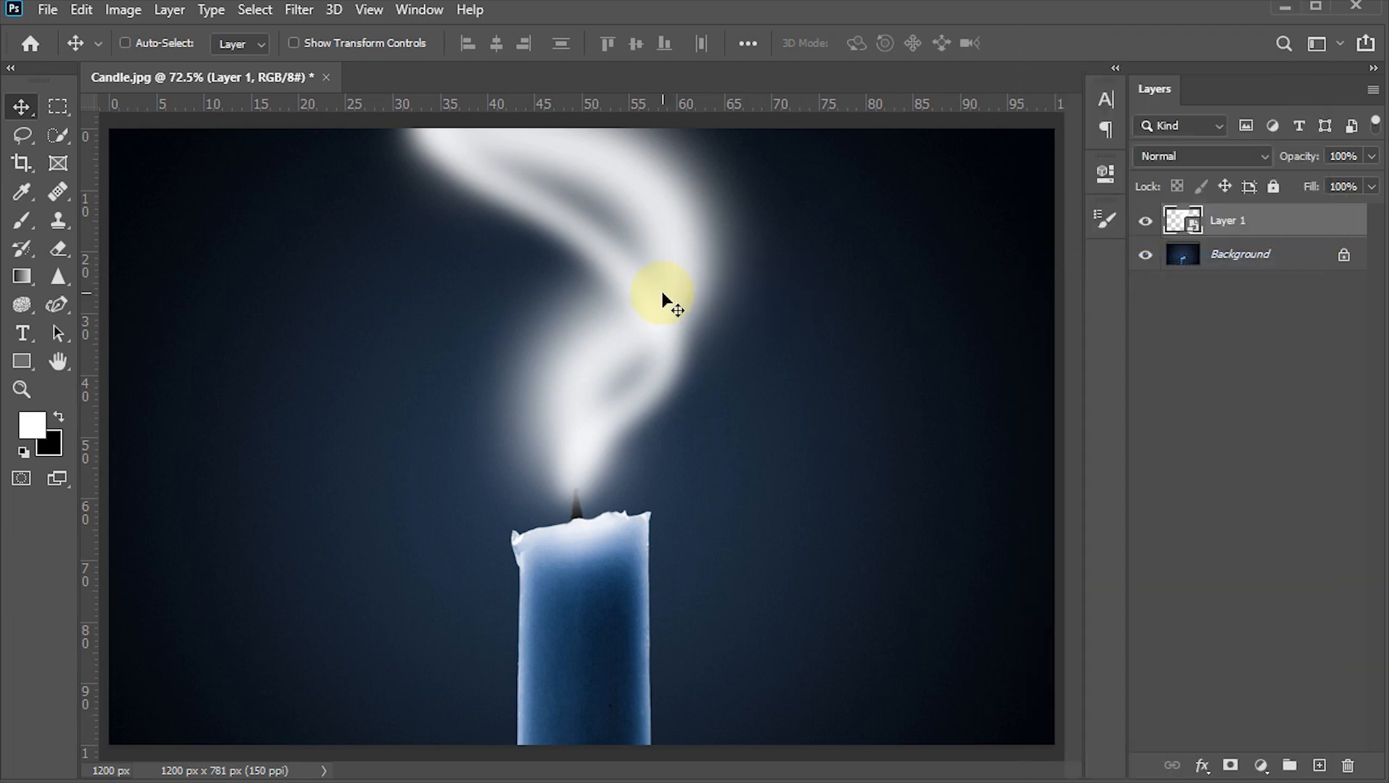
# Apply the Maximum filter to the smoke layer with a 25-pixel radius, preserving roundness
pyautogui.click(296, 16)
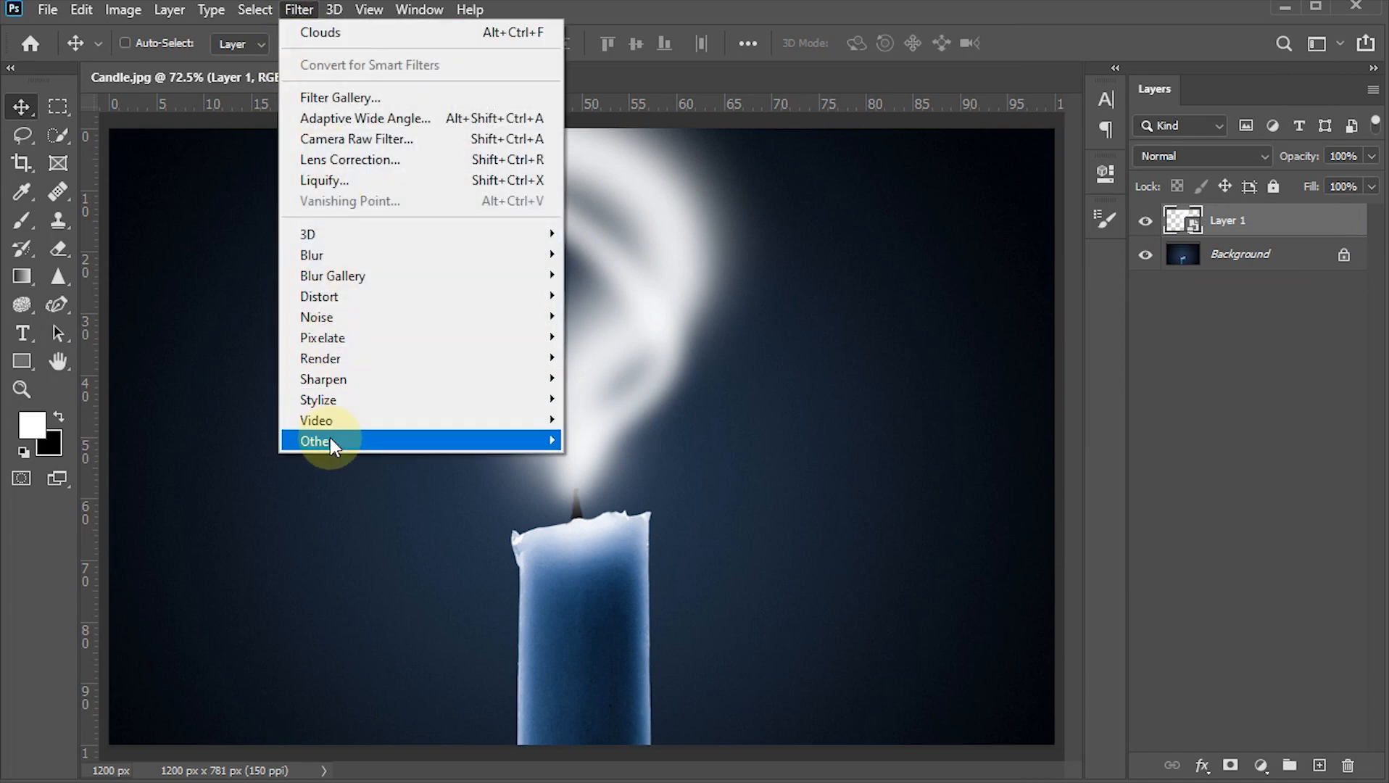
pyautogui.moveTo(331, 439)
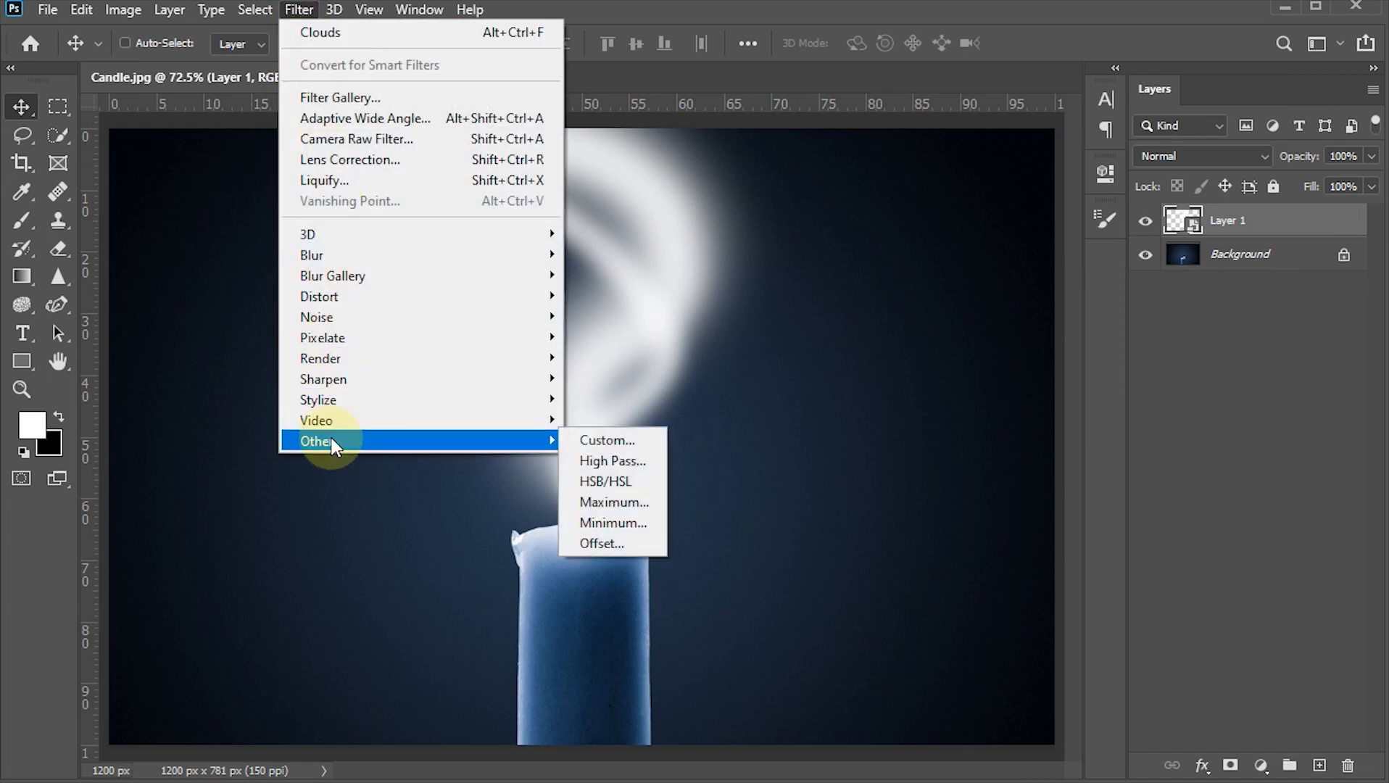
pyautogui.click(601, 502)
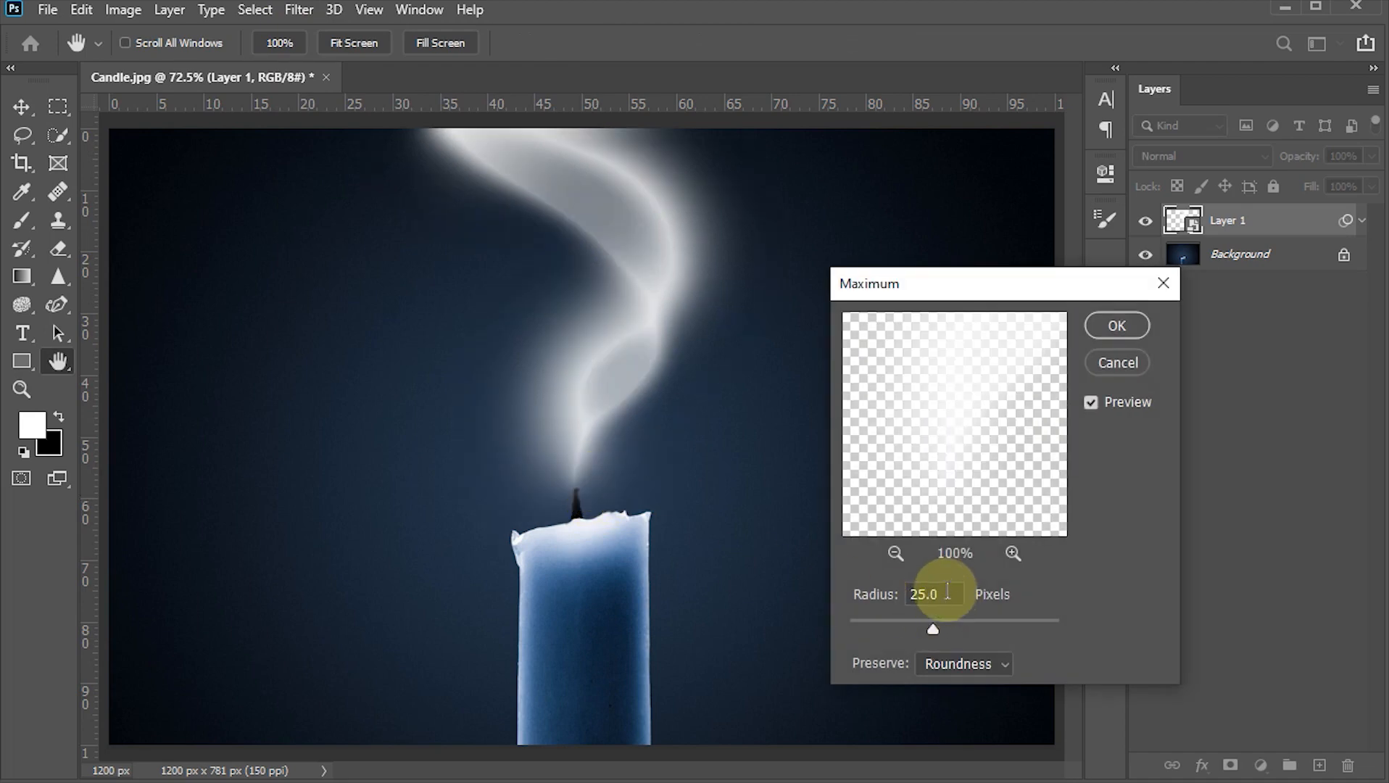
pyautogui.moveTo(948, 593); pyautogui.dragTo(881, 591)
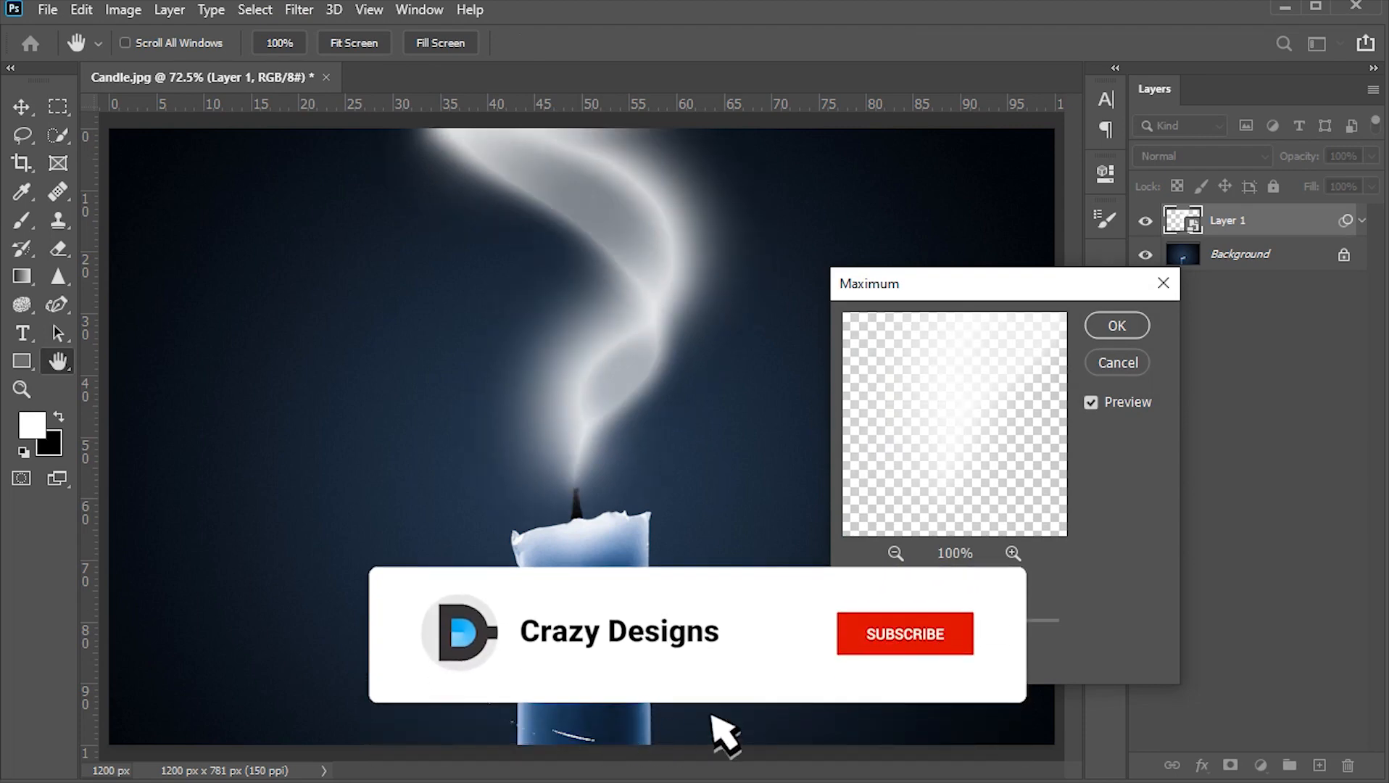
pyautogui.click(1125, 324)
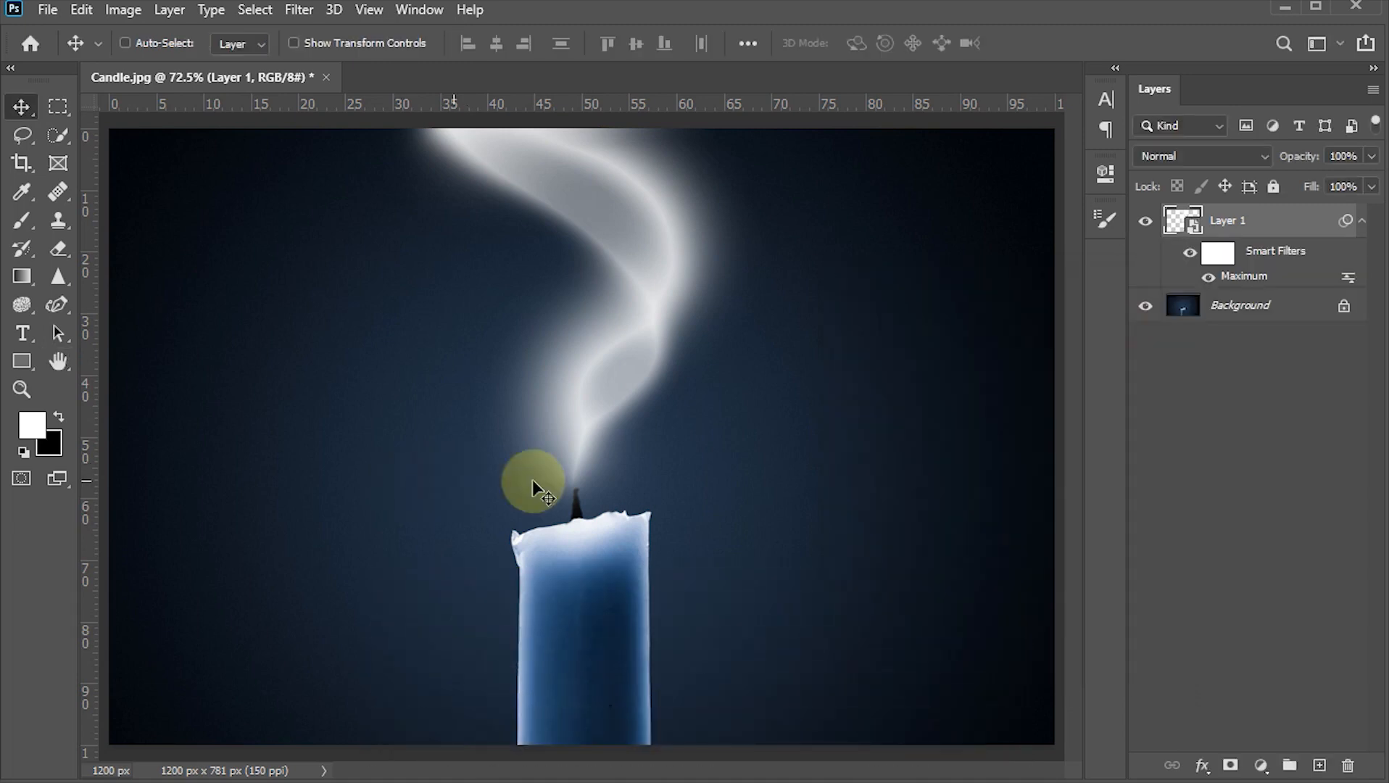
# Convert the filtered smoke layer to a smart object and warp it, raising the top edge and bending both side edges into curves
pyautogui.rightClick(1296, 219)
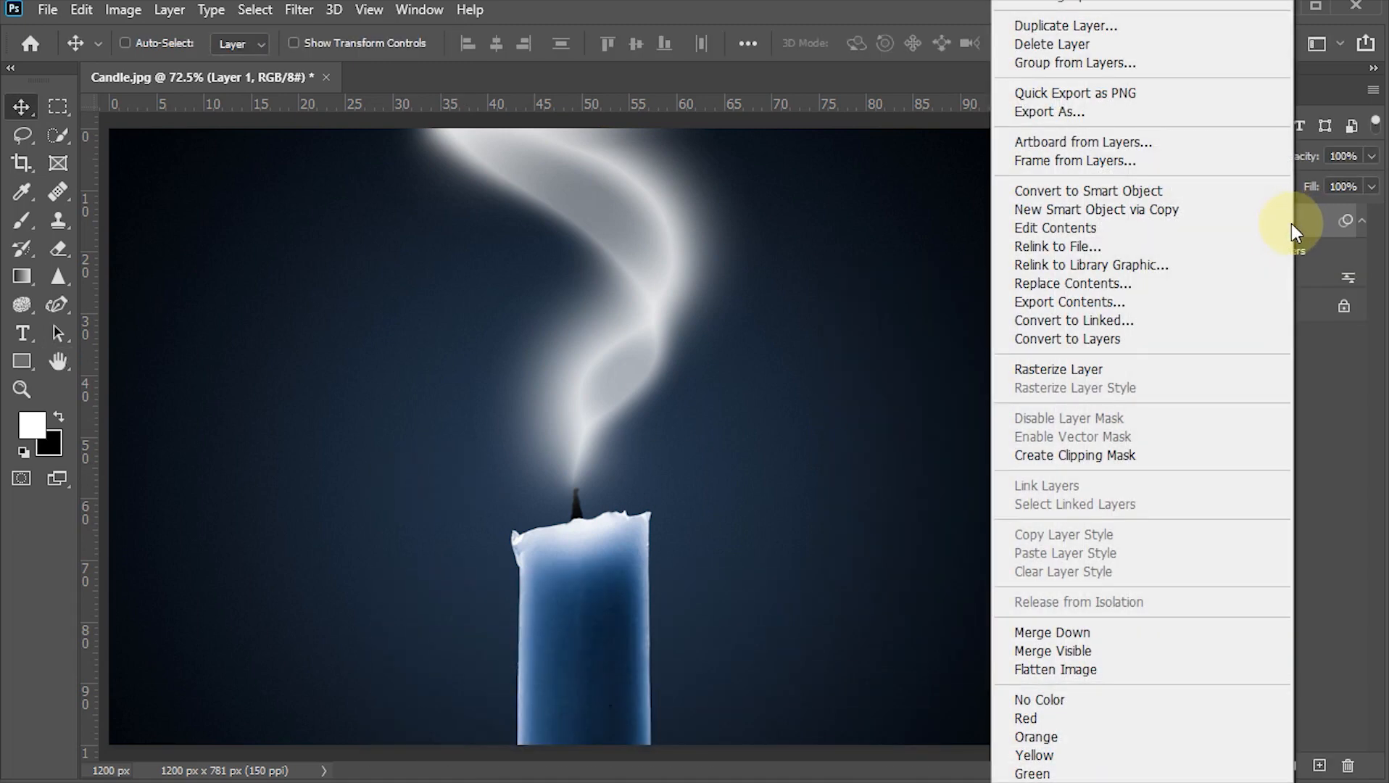
pyautogui.click(1100, 192)
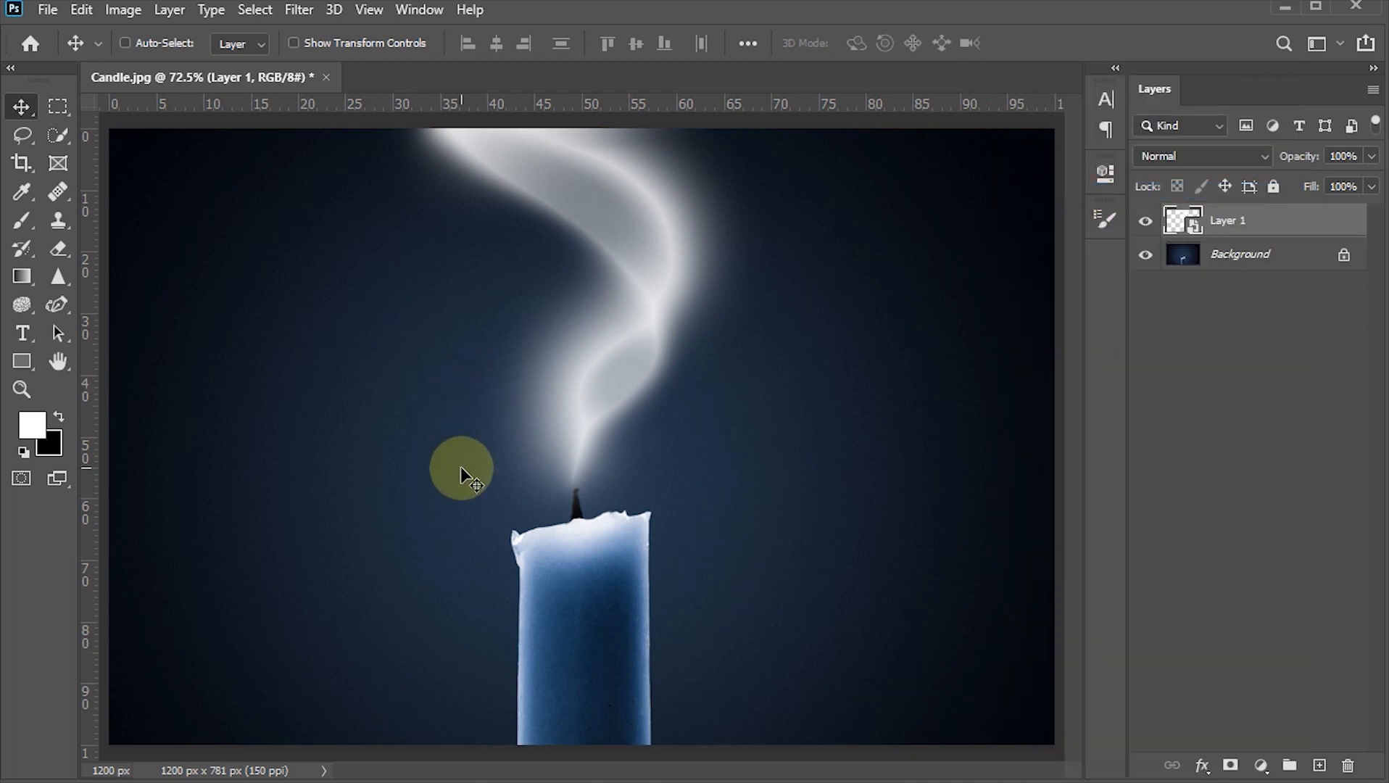
pyautogui.press('ctrl')
pyautogui.hotkey('ctrl', 't')
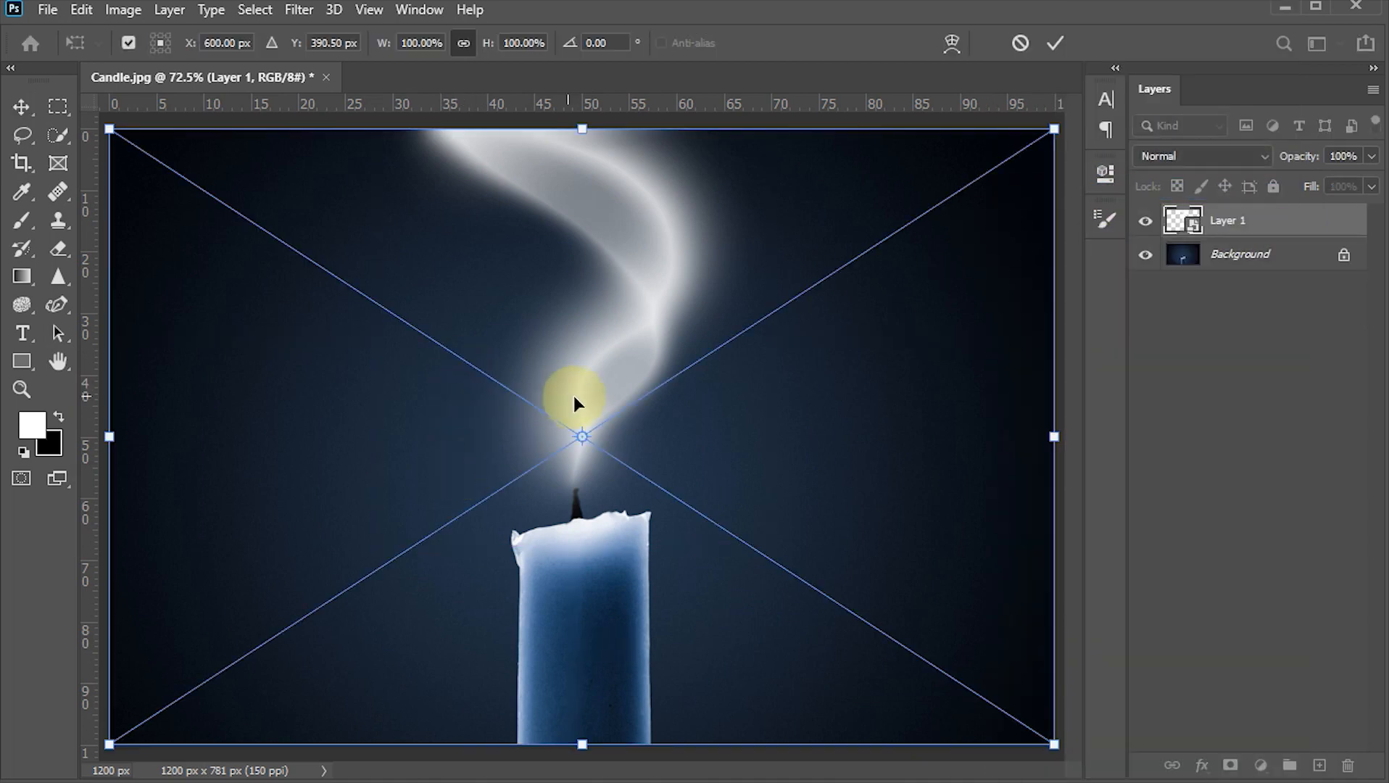
pyautogui.rightClick(609, 238)
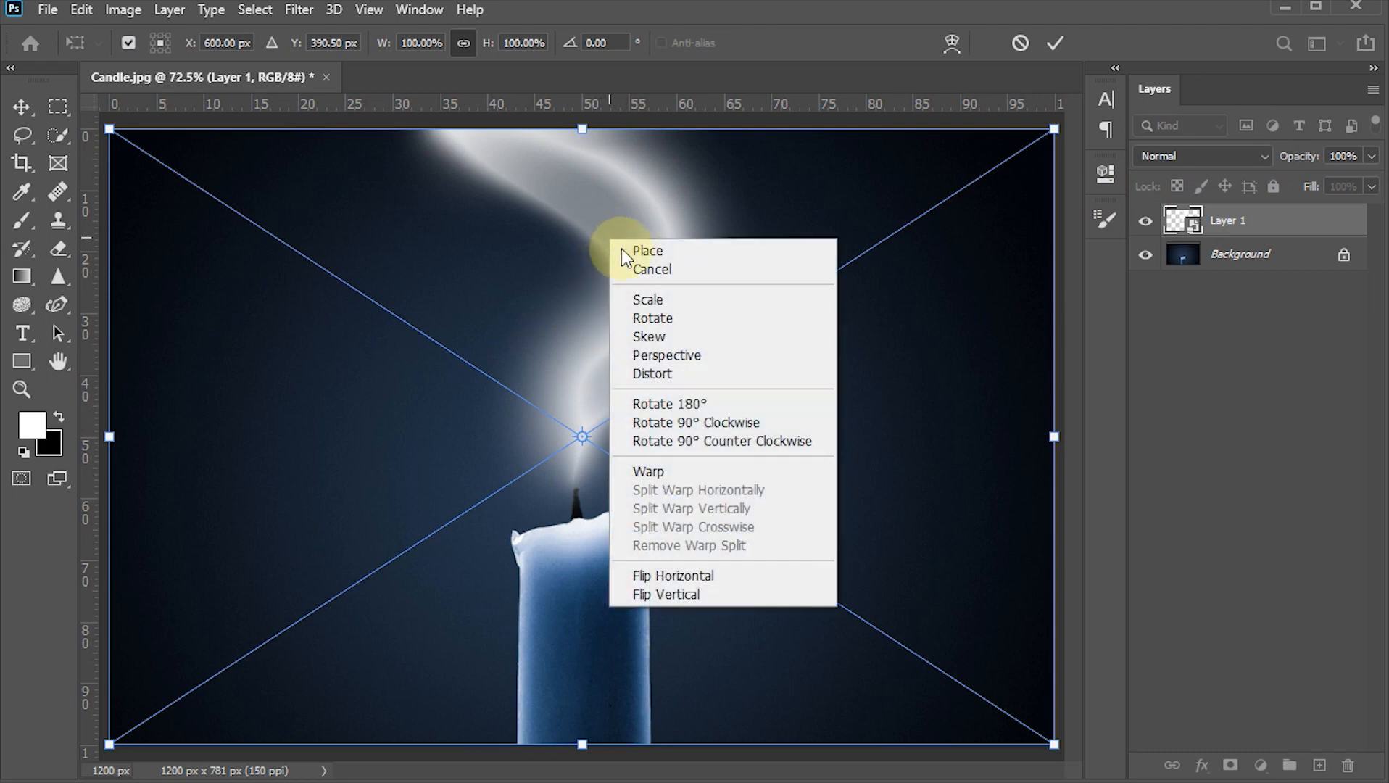
pyautogui.click(668, 474)
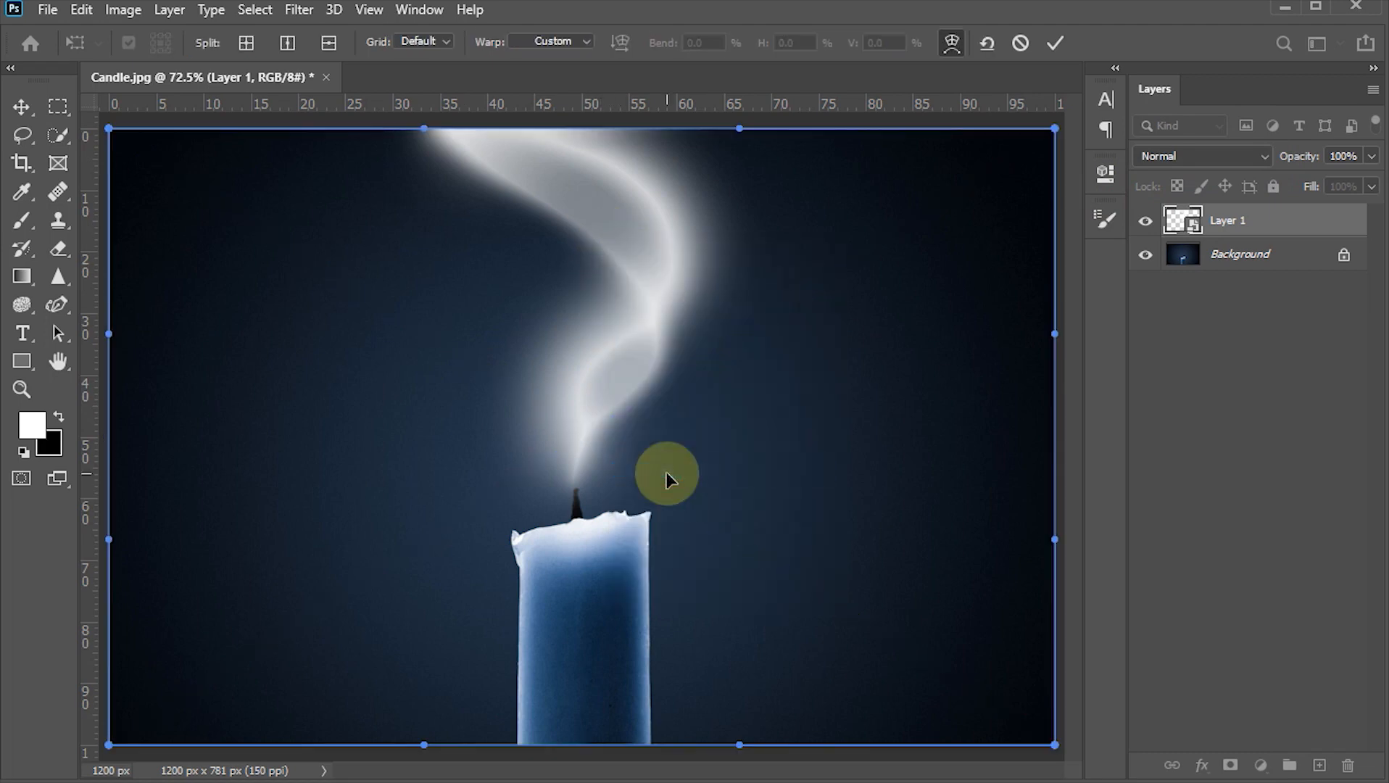
pyautogui.scroll(-2, 618, 422)
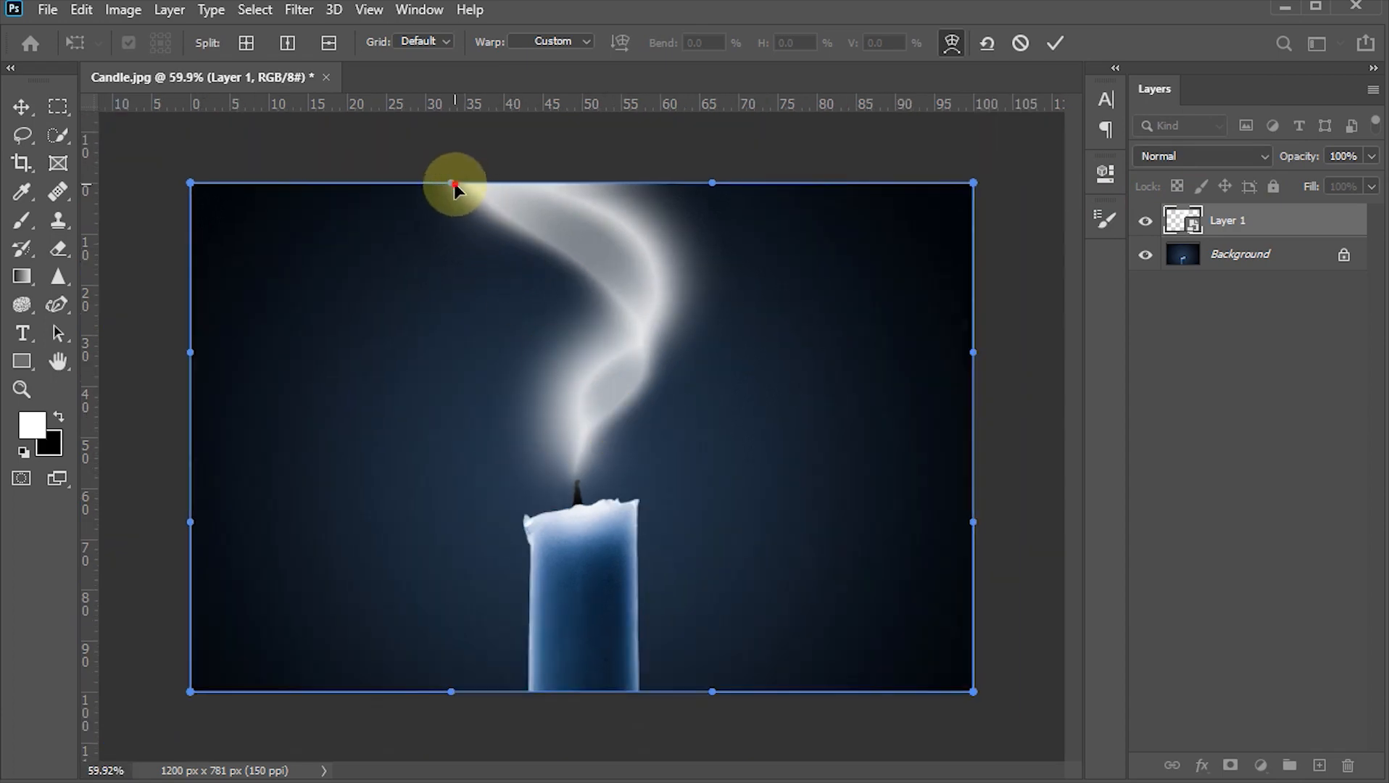
pyautogui.moveTo(454, 186); pyautogui.dragTo(433, 129)
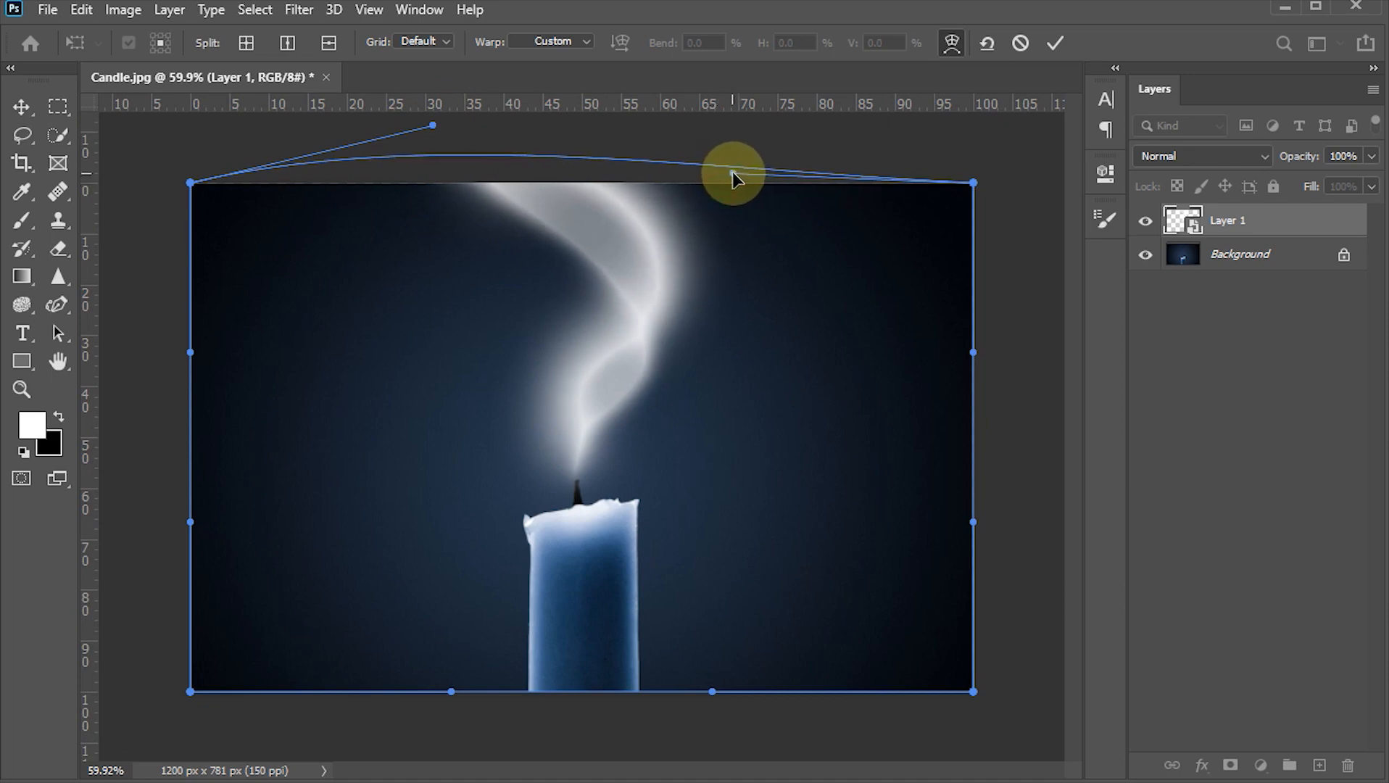
pyautogui.moveTo(190, 355); pyautogui.dragTo(247, 358)
pyautogui.moveTo(191, 522); pyautogui.dragTo(146, 512)
pyautogui.moveTo(976, 522); pyautogui.dragTo(1046, 521)
pyautogui.moveTo(566, 474); pyautogui.dragTo(610, 359)
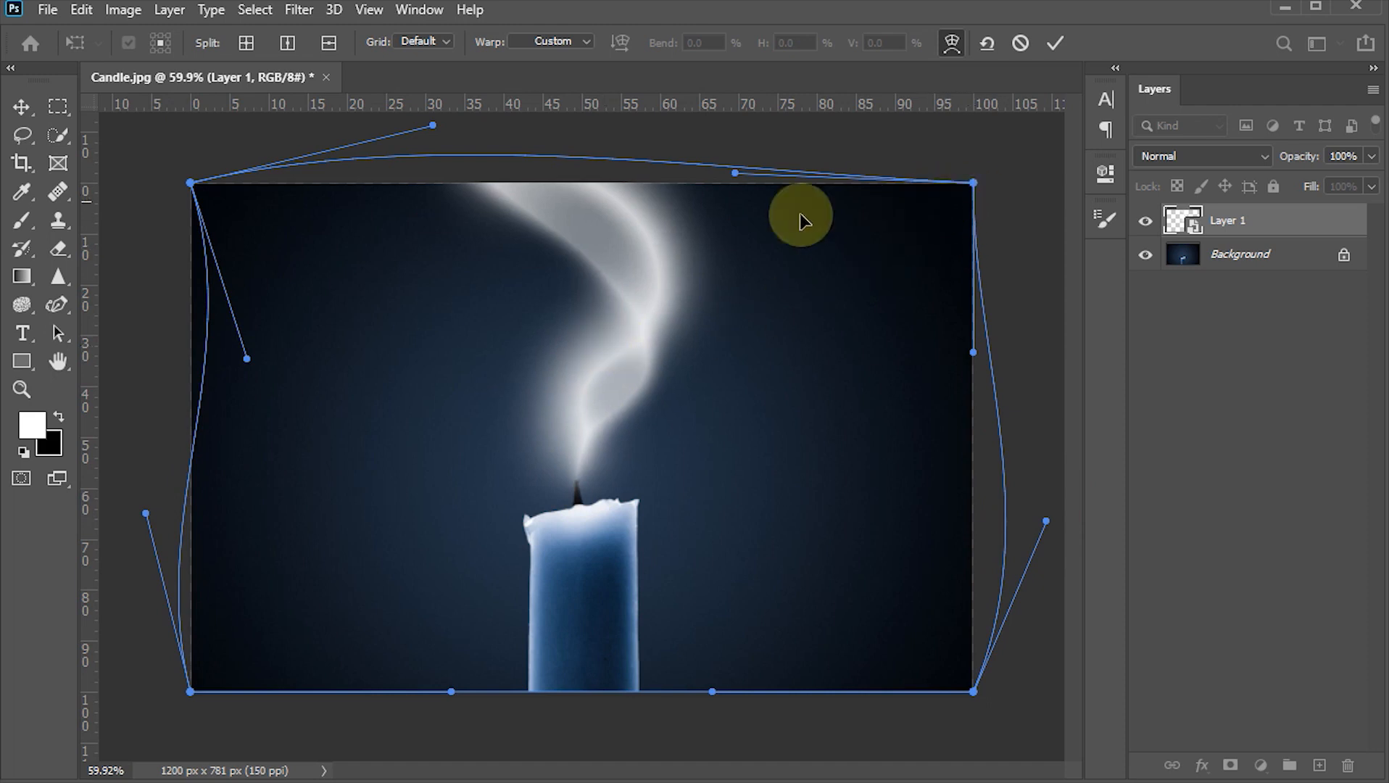
pyautogui.click(1060, 38)
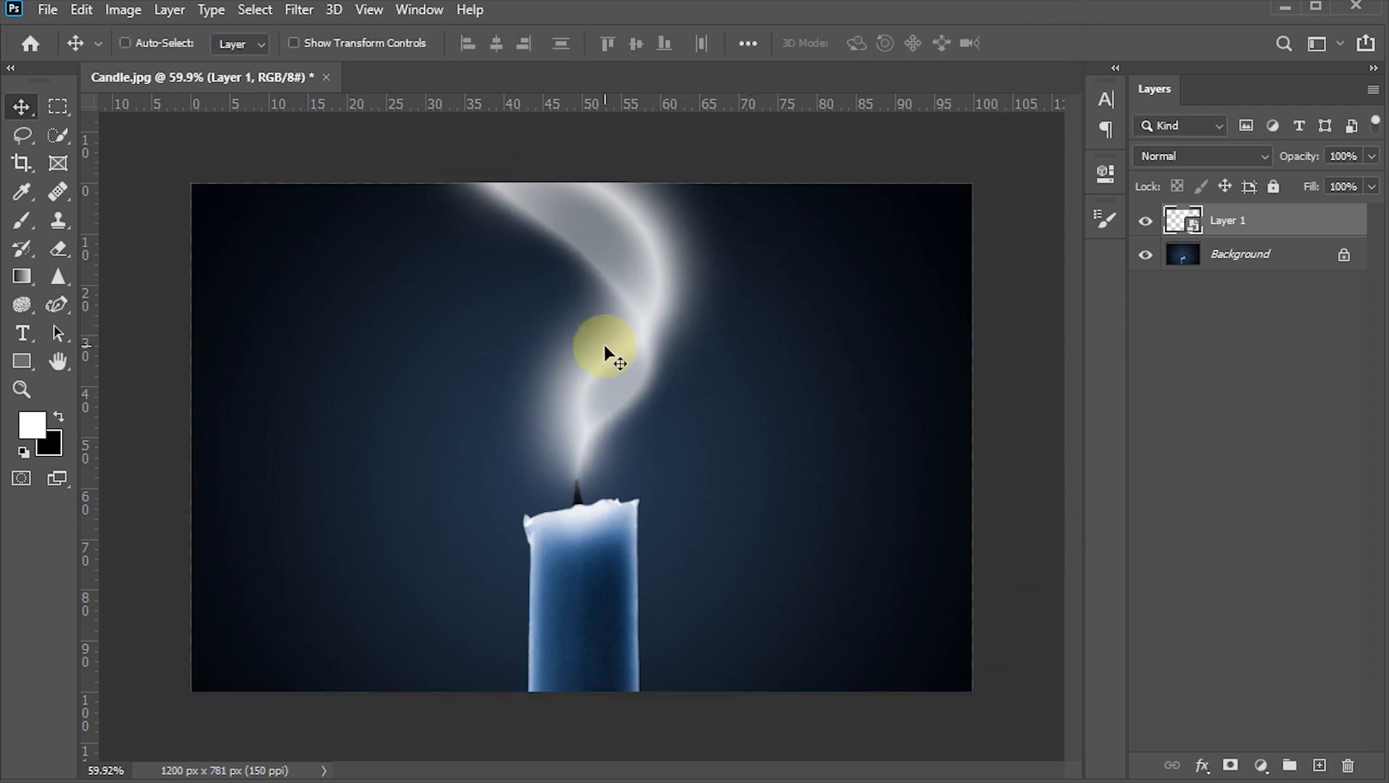
# Add a layer mask to the smoke layer and prepare a black 100 px brush with 0% smoothing
pyautogui.scroll(2, 608, 344)
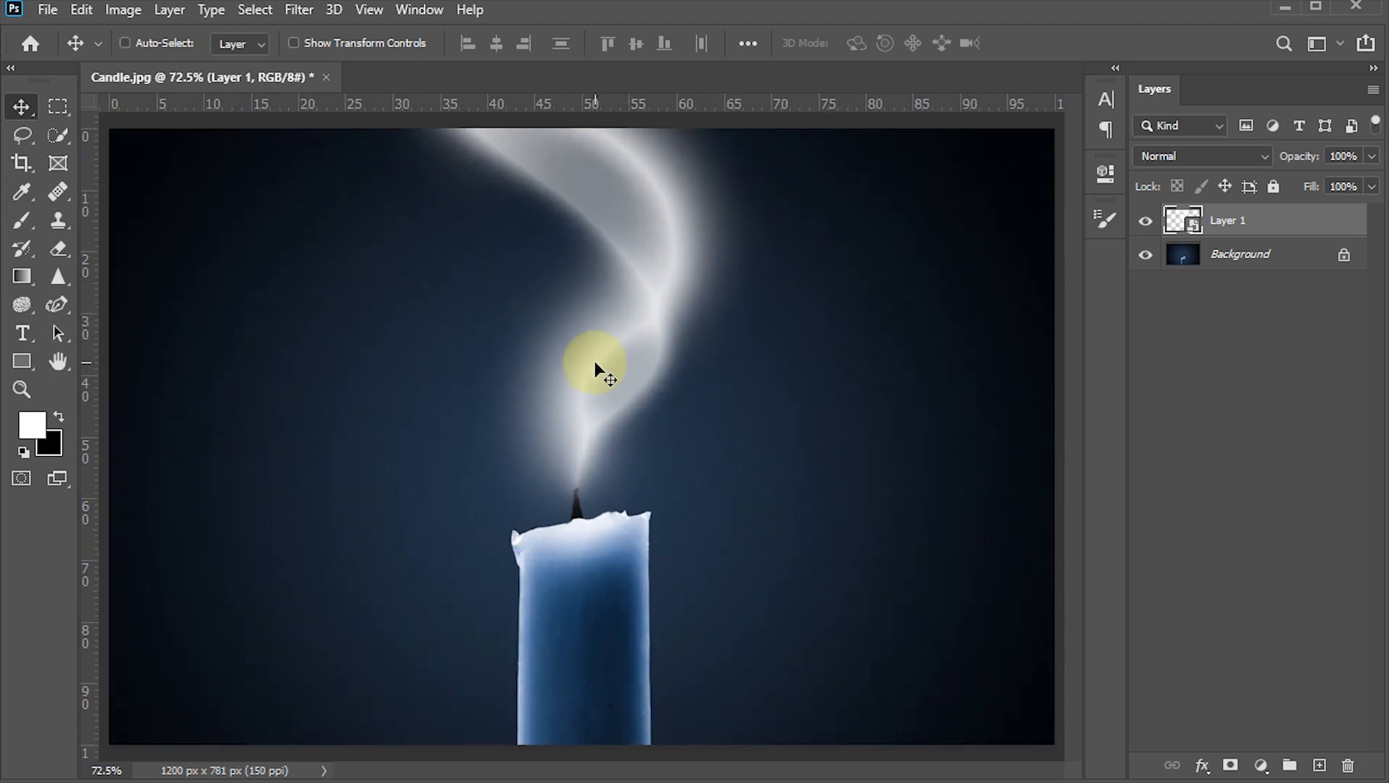
pyautogui.click(1230, 765)
pyautogui.press('x')
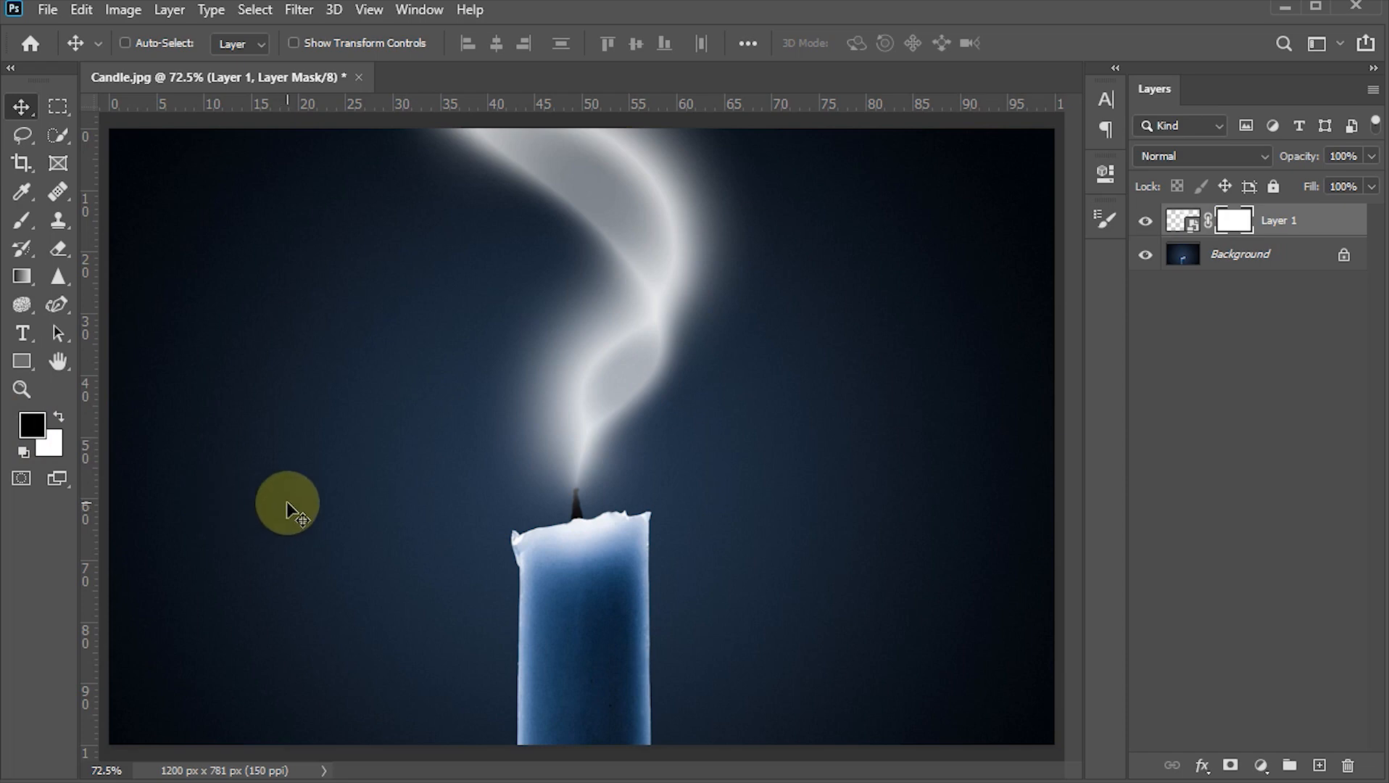
pyautogui.press('b')
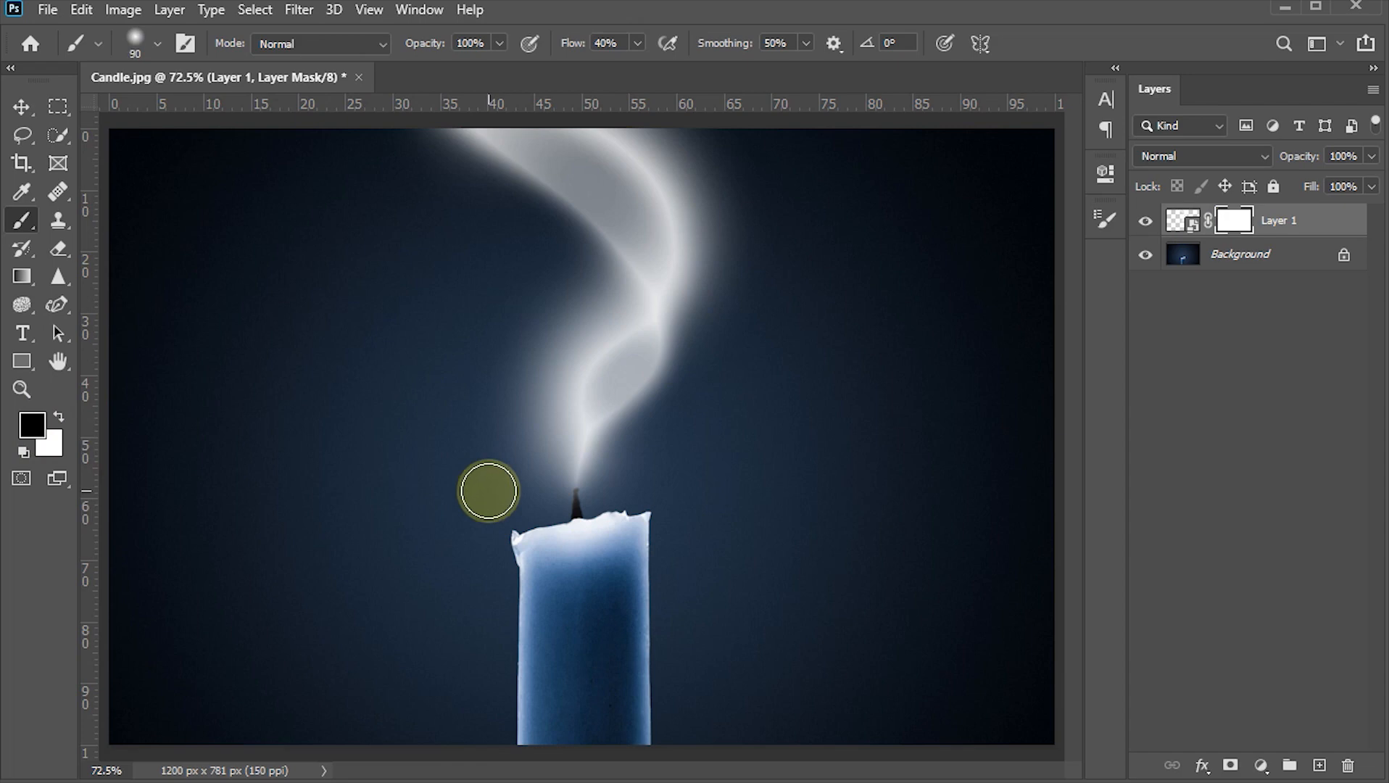
pyautogui.press(']')
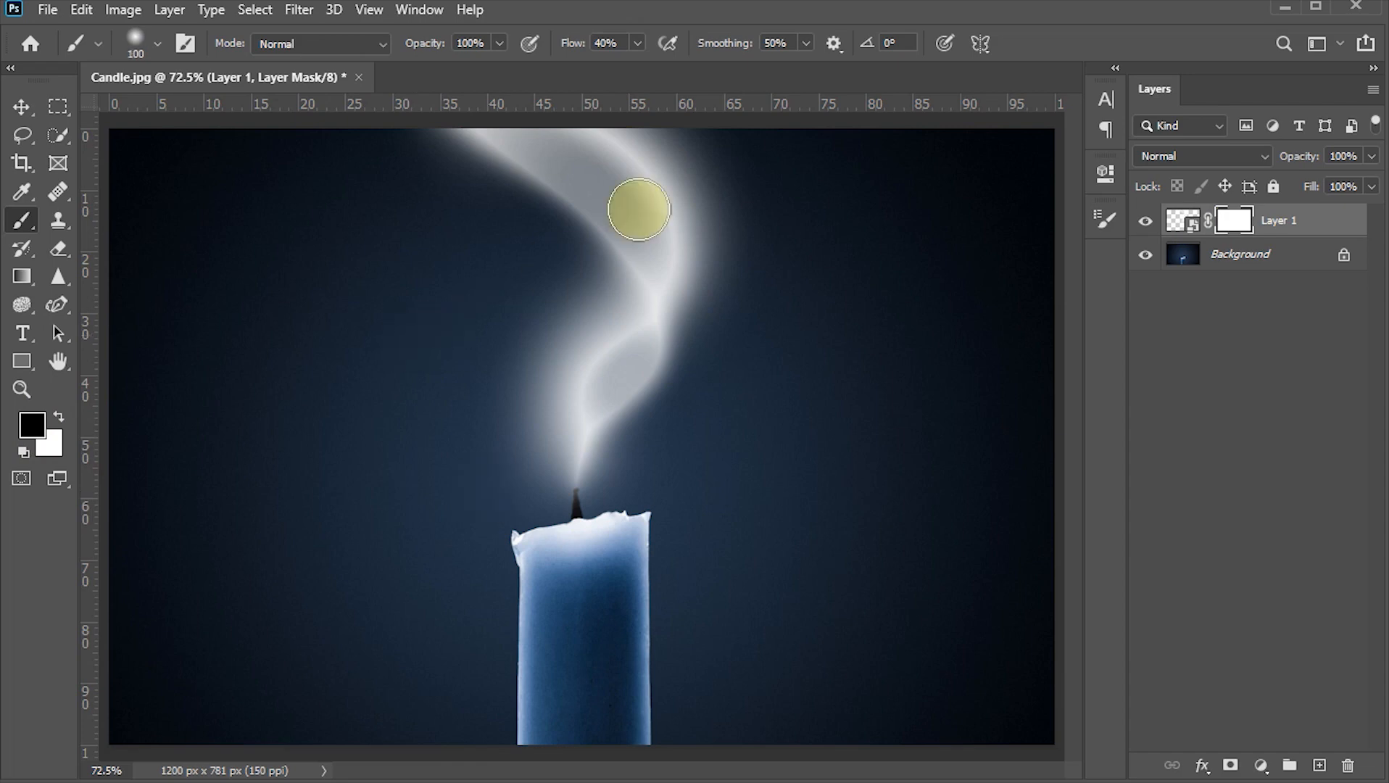
pyautogui.click(789, 43)
pyautogui.write('0')
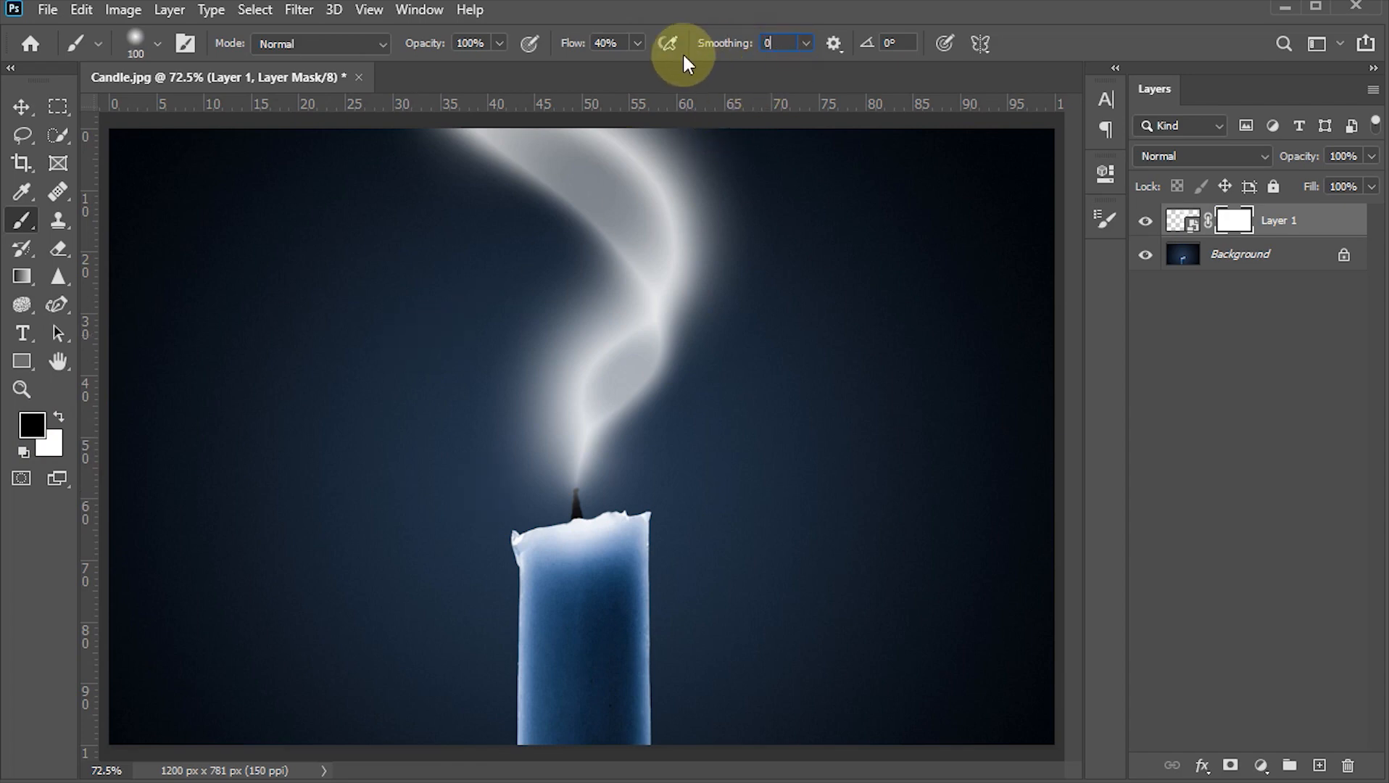
pyautogui.press('Return')
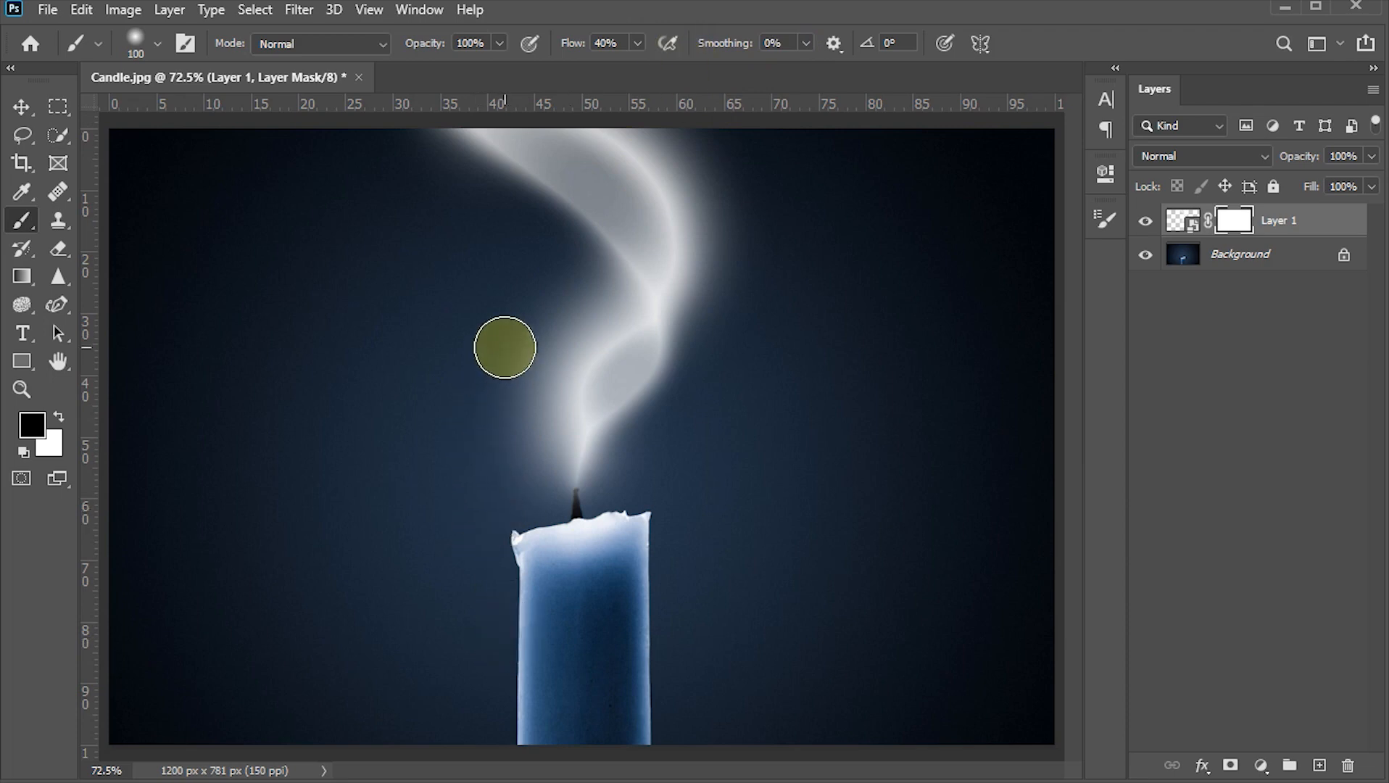
# Paint on the layer mask along both outer sides of the lower smoke to narrow it toward the wick
pyautogui.moveTo(524, 546)
pyautogui.mouseDown()
pyautogui.moveTo(543, 610)
pyautogui.moveTo(507, 387)
pyautogui.mouseUp()
pyautogui.moveTo(532, 574)
pyautogui.mouseDown()
pyautogui.moveTo(489, 406)
pyautogui.moveTo(498, 330)
pyautogui.mouseUp()
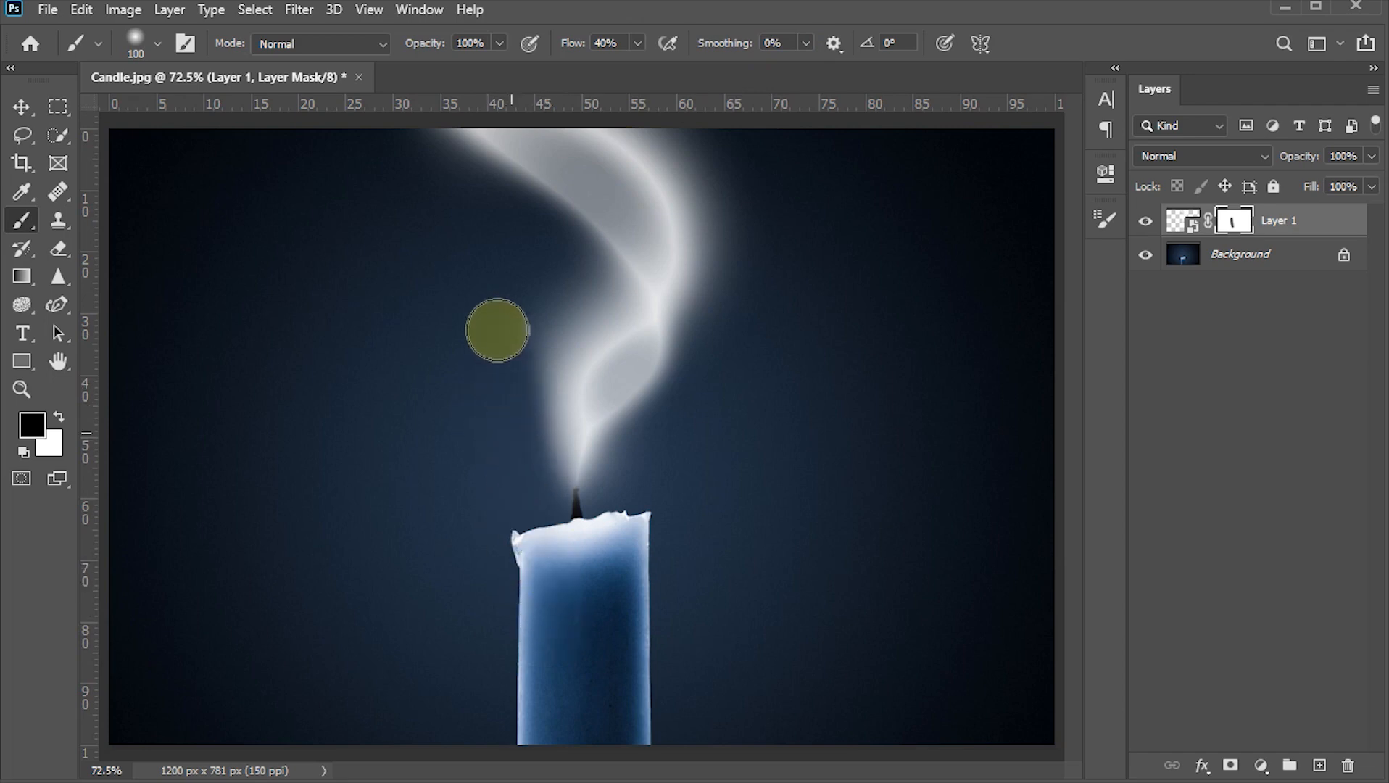
pyautogui.moveTo(523, 544)
pyautogui.mouseDown()
pyautogui.moveTo(499, 346)
pyautogui.moveTo(527, 298)
pyautogui.moveTo(511, 388)
pyautogui.moveTo(520, 516)
pyautogui.moveTo(494, 381)
pyautogui.moveTo(516, 291)
pyautogui.moveTo(530, 542)
pyautogui.moveTo(546, 567)
pyautogui.moveTo(511, 428)
pyautogui.mouseUp()
pyautogui.moveTo(556, 566)
pyautogui.mouseDown()
pyautogui.moveTo(493, 440)
pyautogui.moveTo(611, 552)
pyautogui.moveTo(632, 468)
pyautogui.mouseUp()
pyautogui.moveTo(630, 503)
pyautogui.mouseDown()
pyautogui.moveTo(646, 462)
pyautogui.moveTo(699, 407)
pyautogui.moveTo(716, 322)
pyautogui.mouseUp()
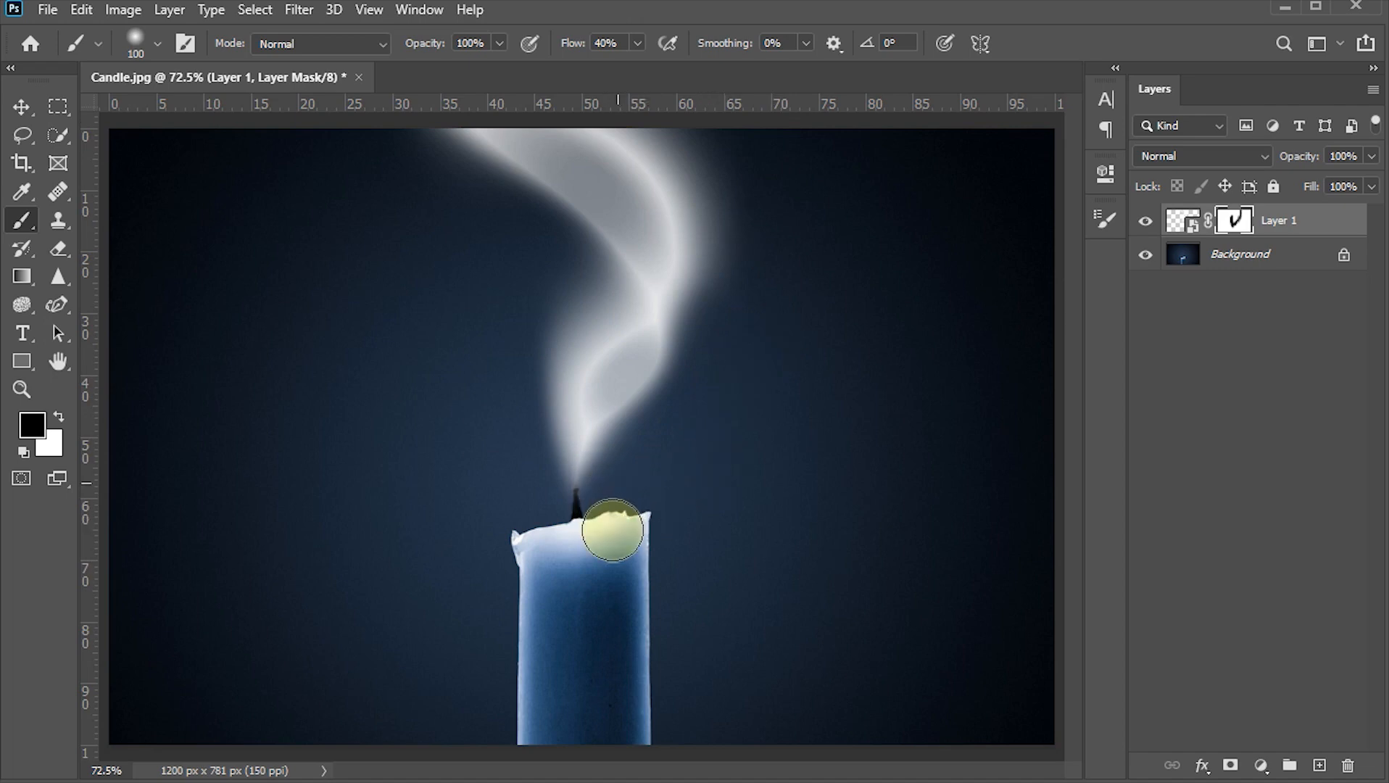
# Reduce the brush to 60 px and mask out the stray smoke around the wick and candle top, ending on the Move tool
pyautogui.keyDown('alt'); pyautogui.scroll(3, 600, 551); pyautogui.keyUp('alt')
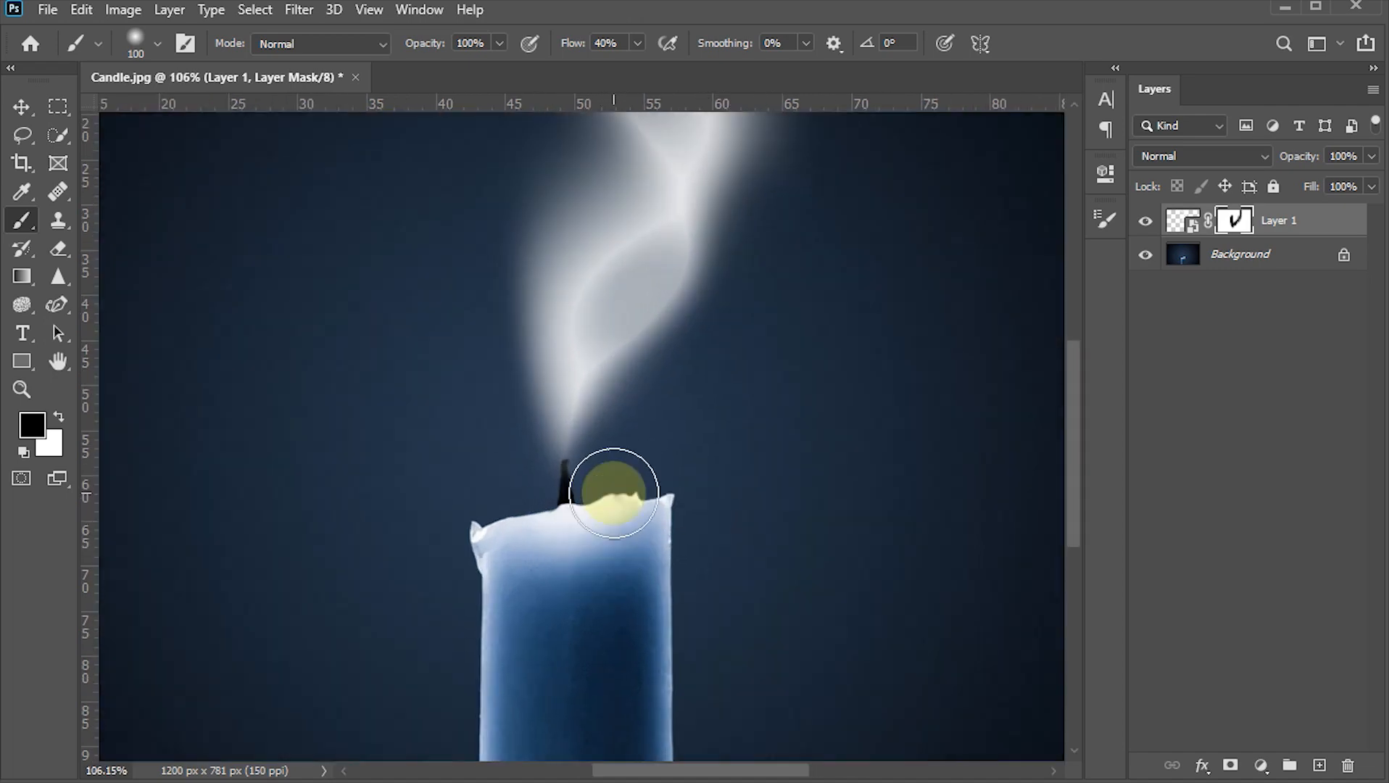
pyautogui.press('[')
pyautogui.press('[')
pyautogui.press('[')
pyautogui.press('[')
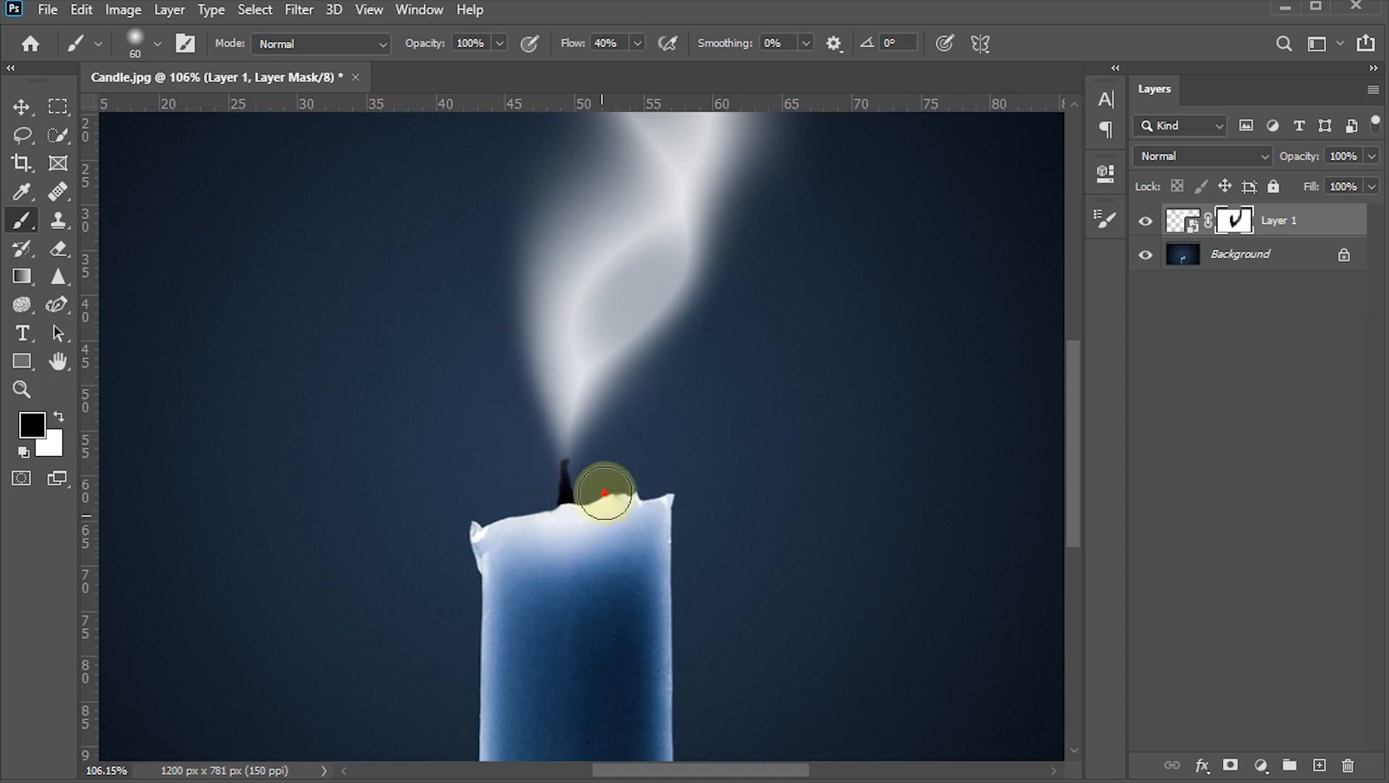
pyautogui.click(610, 458)
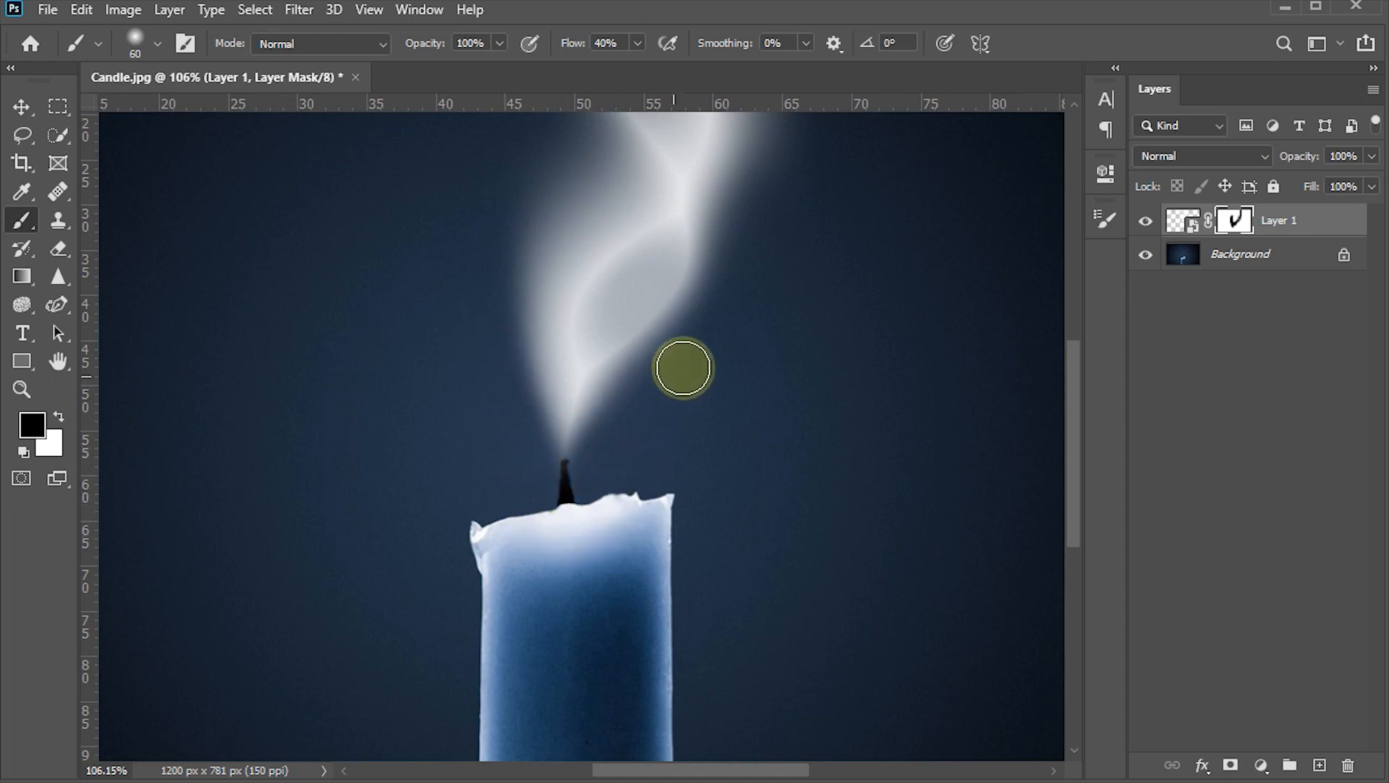
pyautogui.click(523, 482)
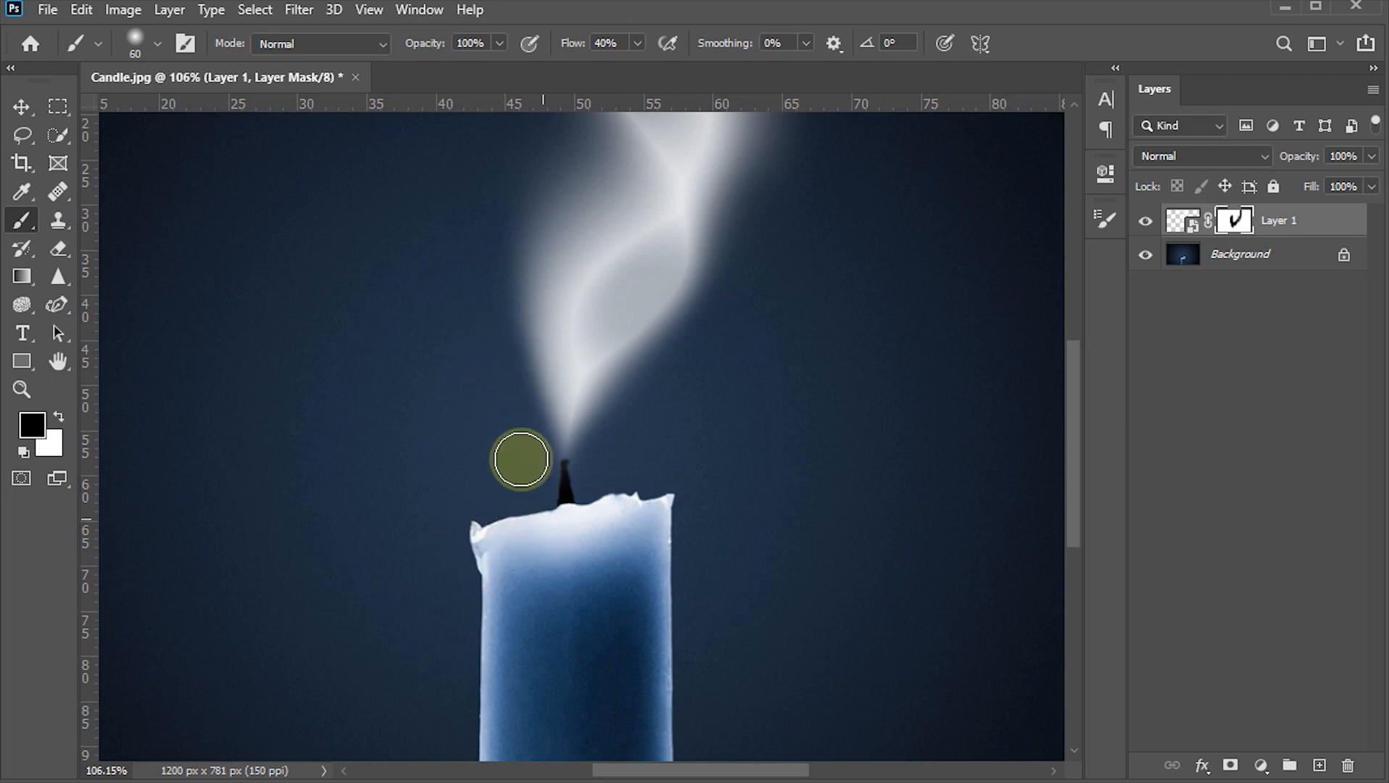
pyautogui.click(639, 495)
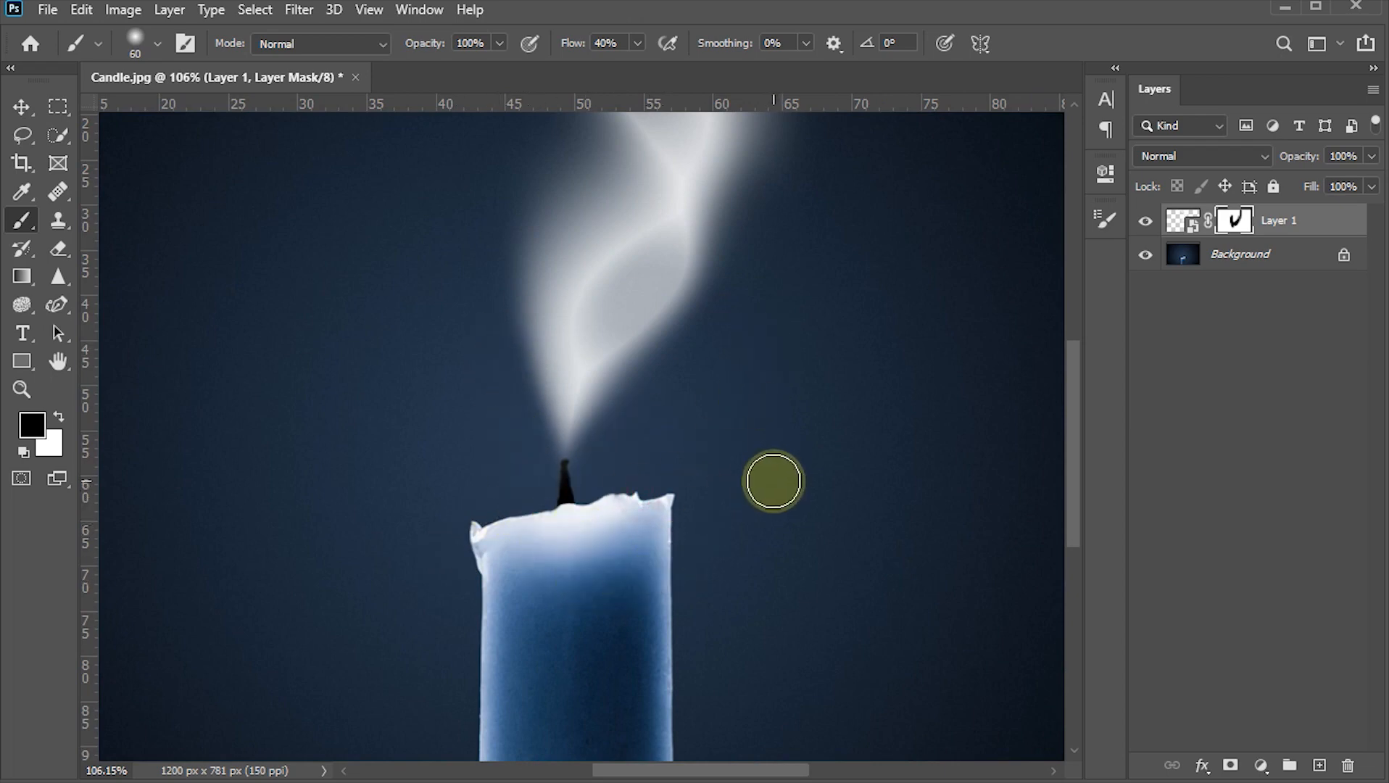
pyautogui.hotkey('ctrl', '0')
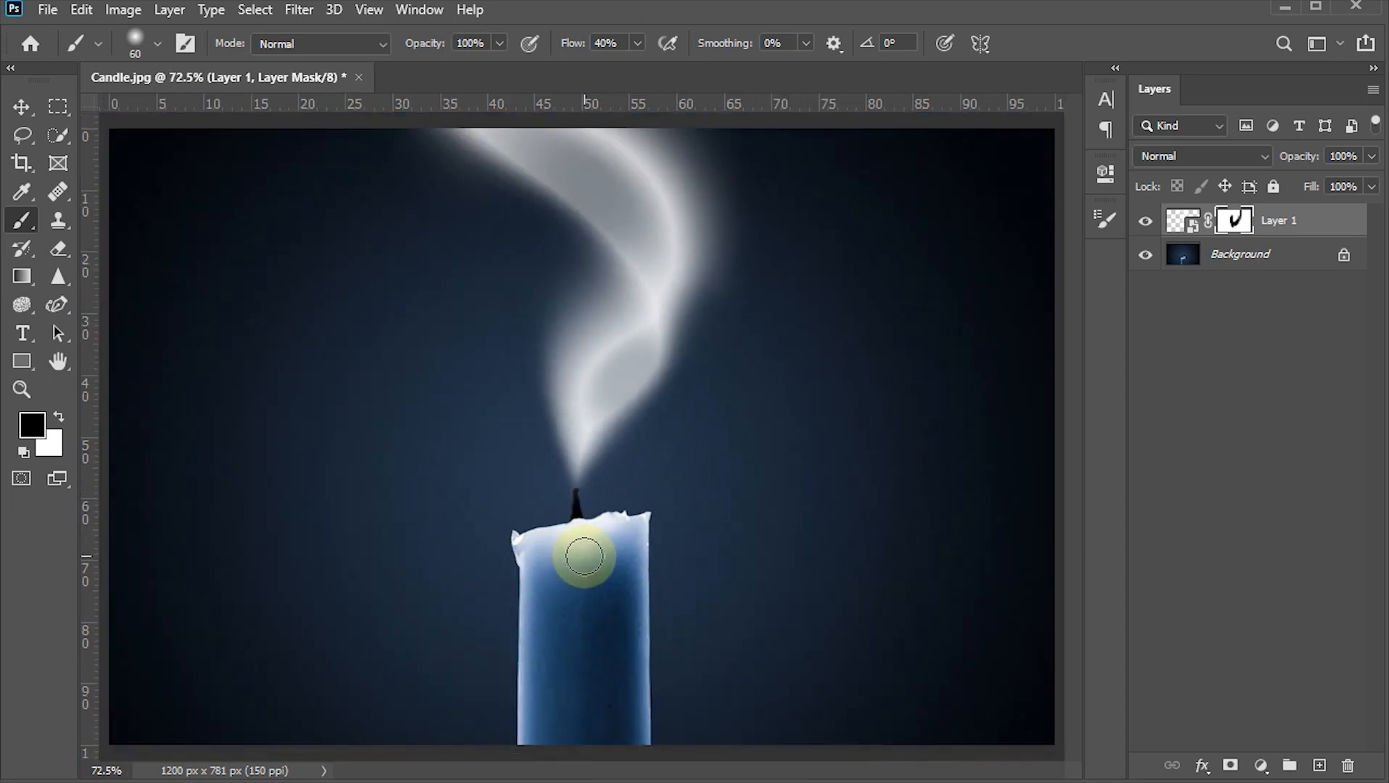
pyautogui.press('v')
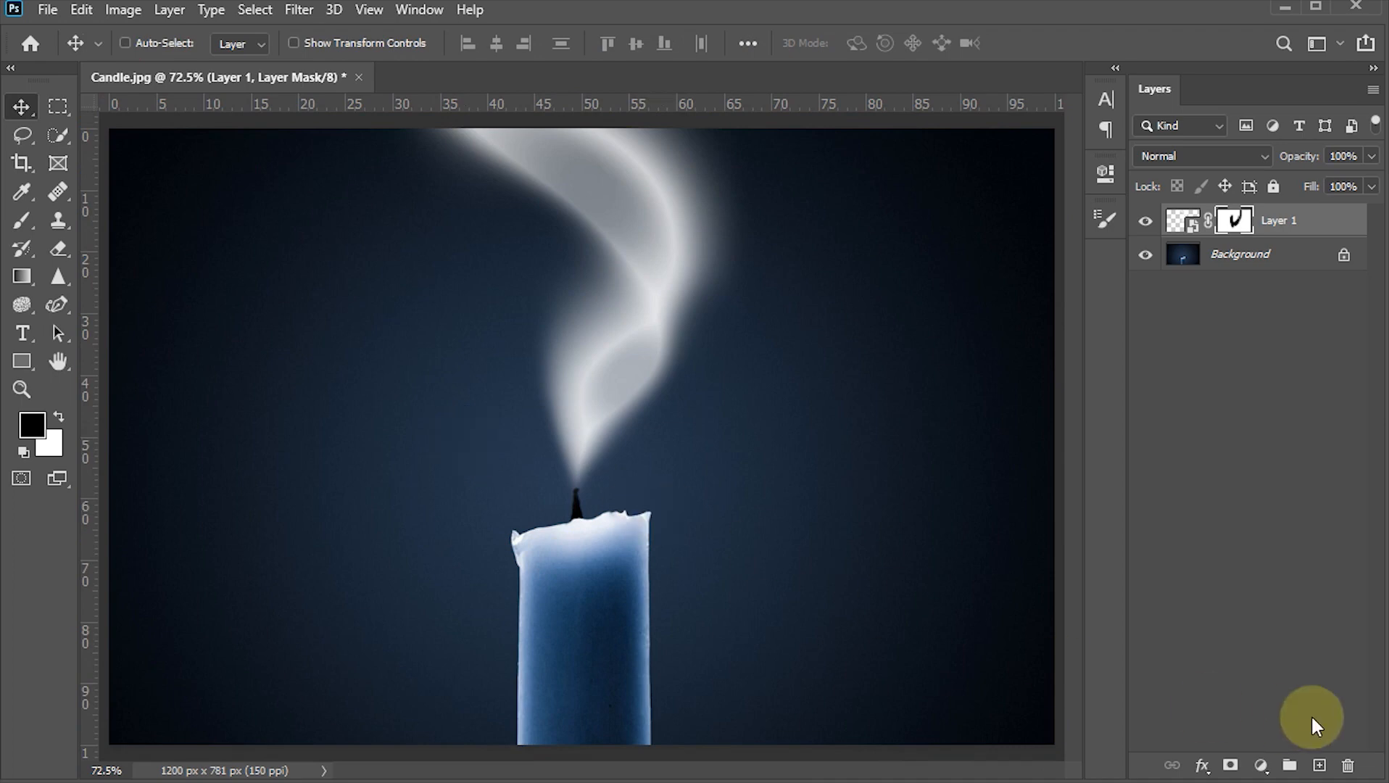
# On a new layer, dab a soft white glow over the lower smoke with a 700 px brush and return to the Move tool
pyautogui.click(1320, 765)
pyautogui.press('x')
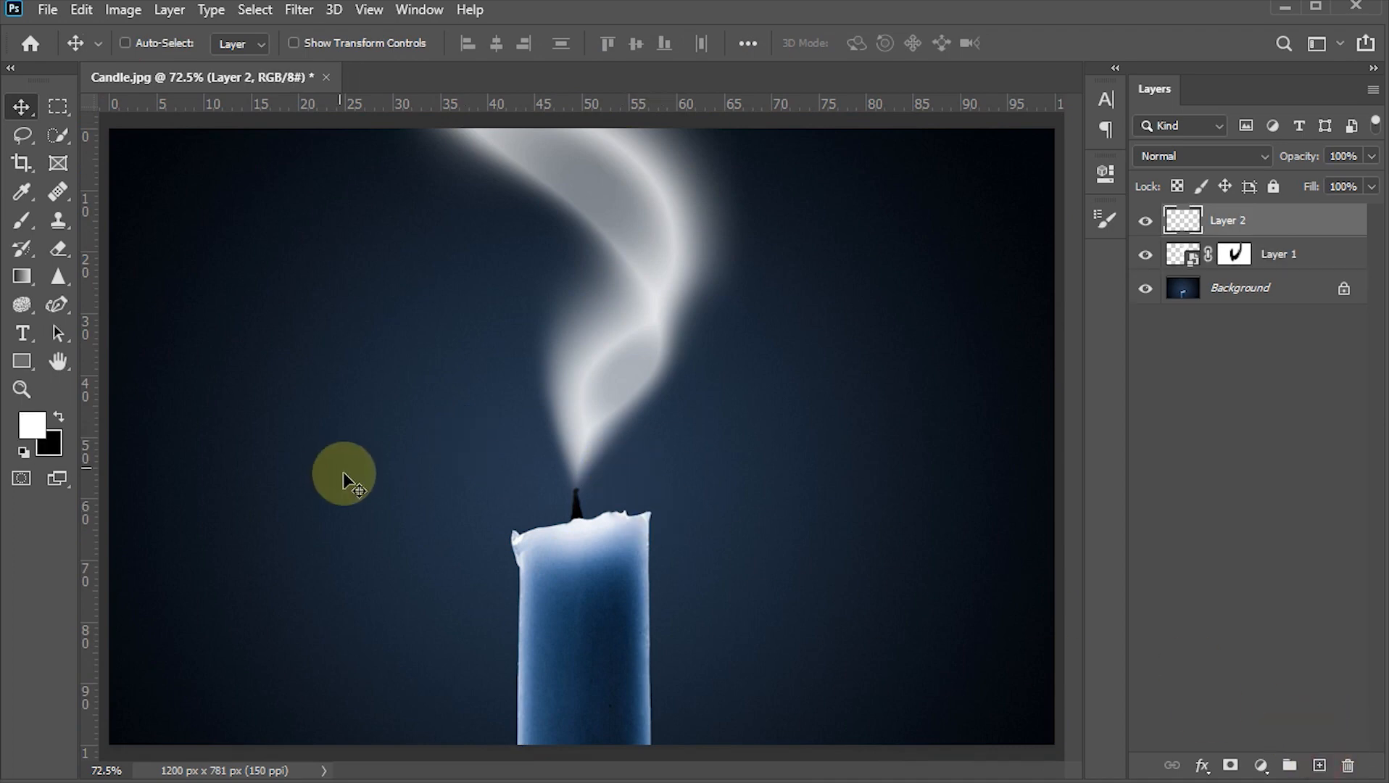
pyautogui.press('b')
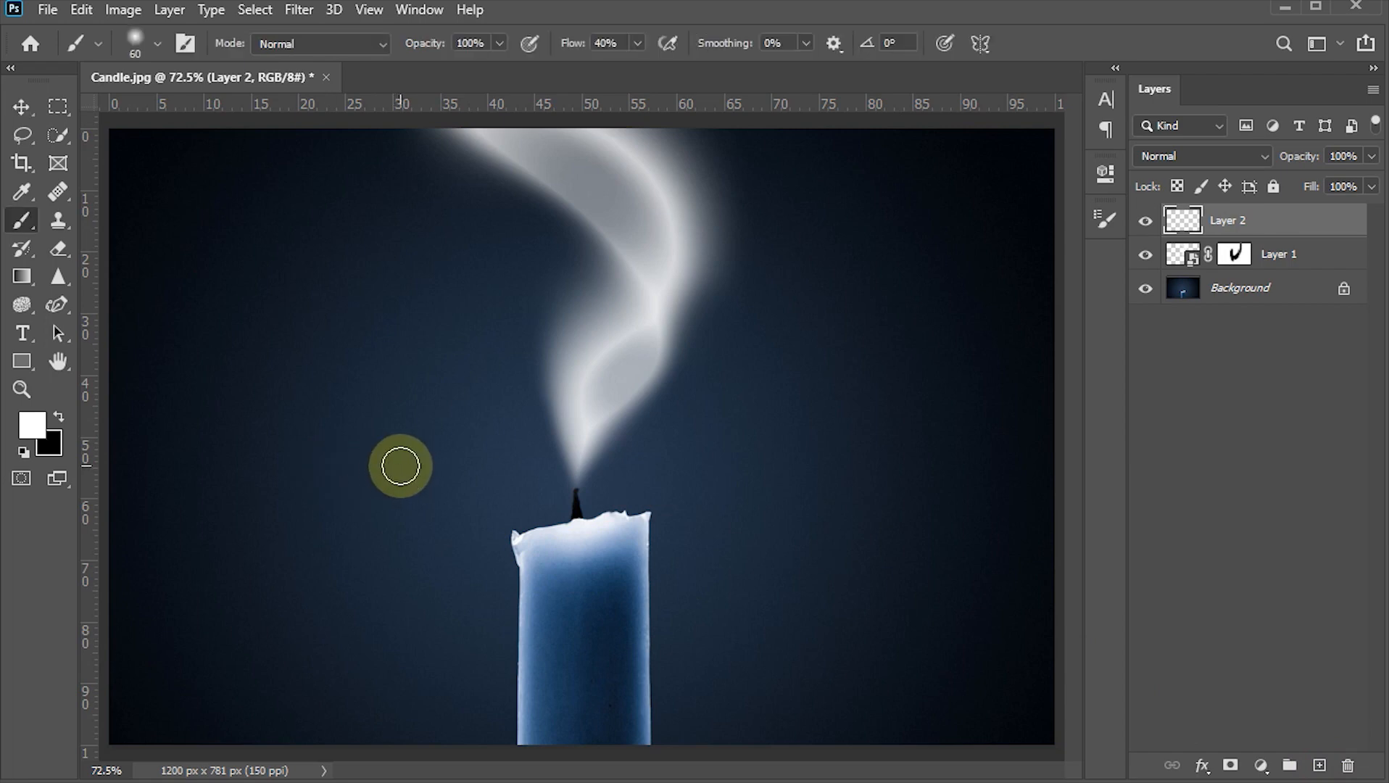
pyautogui.press(']')
pyautogui.press(']')
pyautogui.press(']')
pyautogui.press(']')
pyautogui.press(']')
pyautogui.press(']')
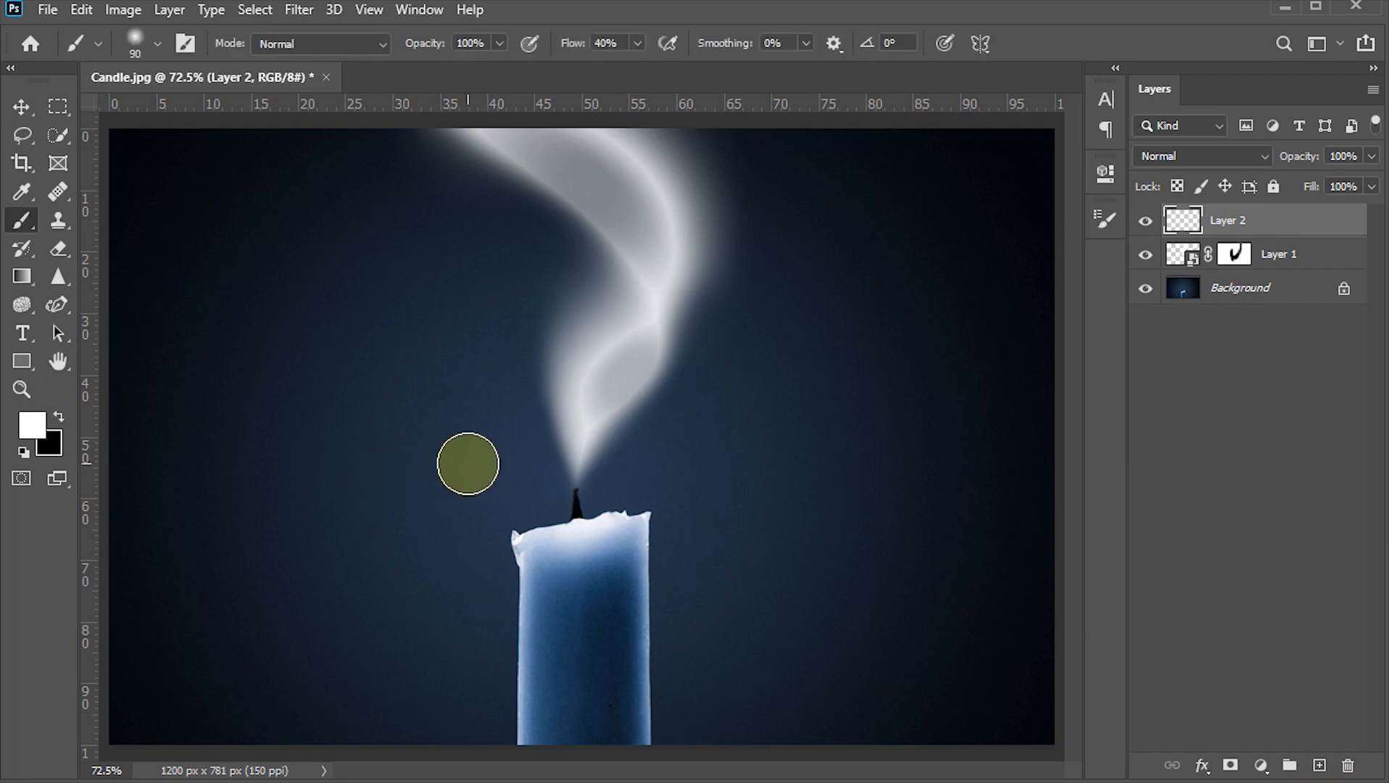
pyautogui.press(']')
pyautogui.press(']')
pyautogui.press(']')
pyautogui.press(']')
pyautogui.press(']')
pyautogui.press(']')
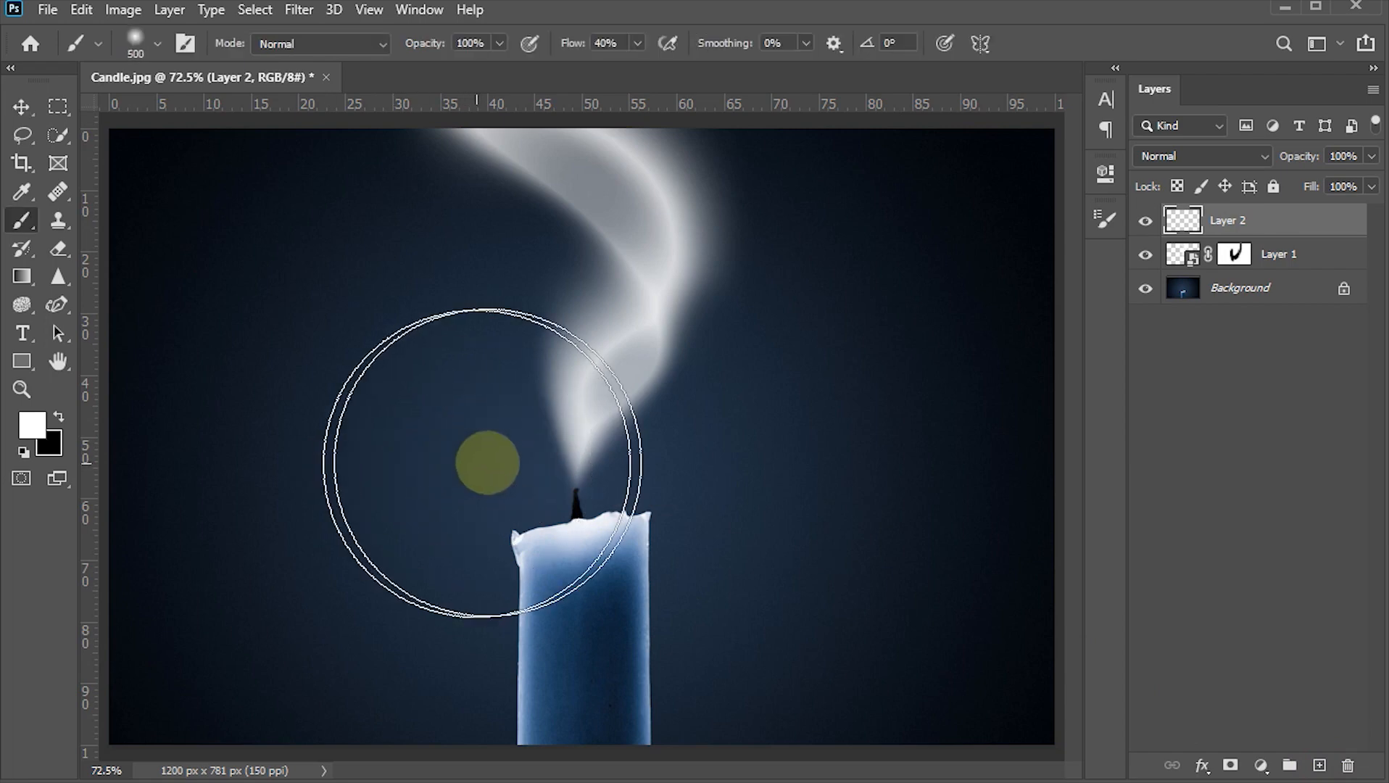
pyautogui.press(']')
pyautogui.press(']')
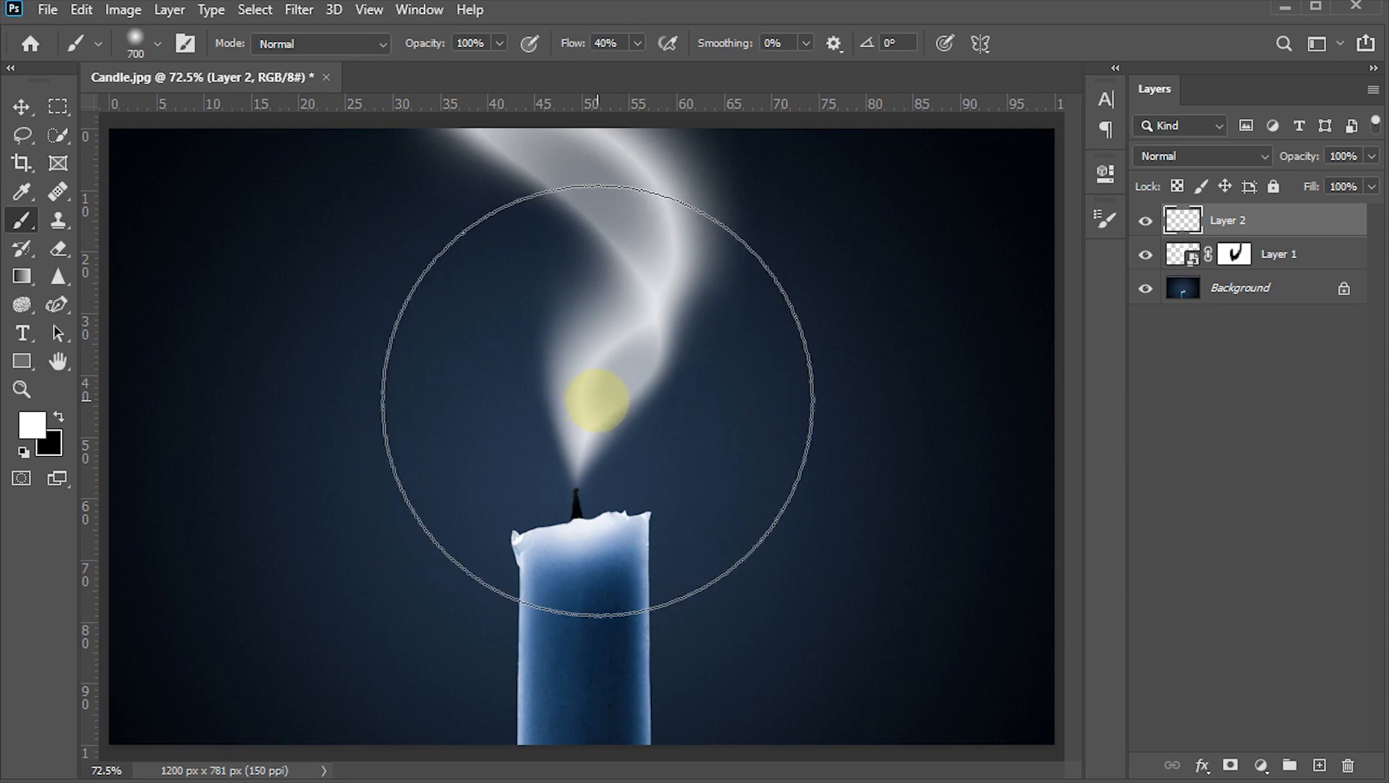
pyautogui.click(598, 401)
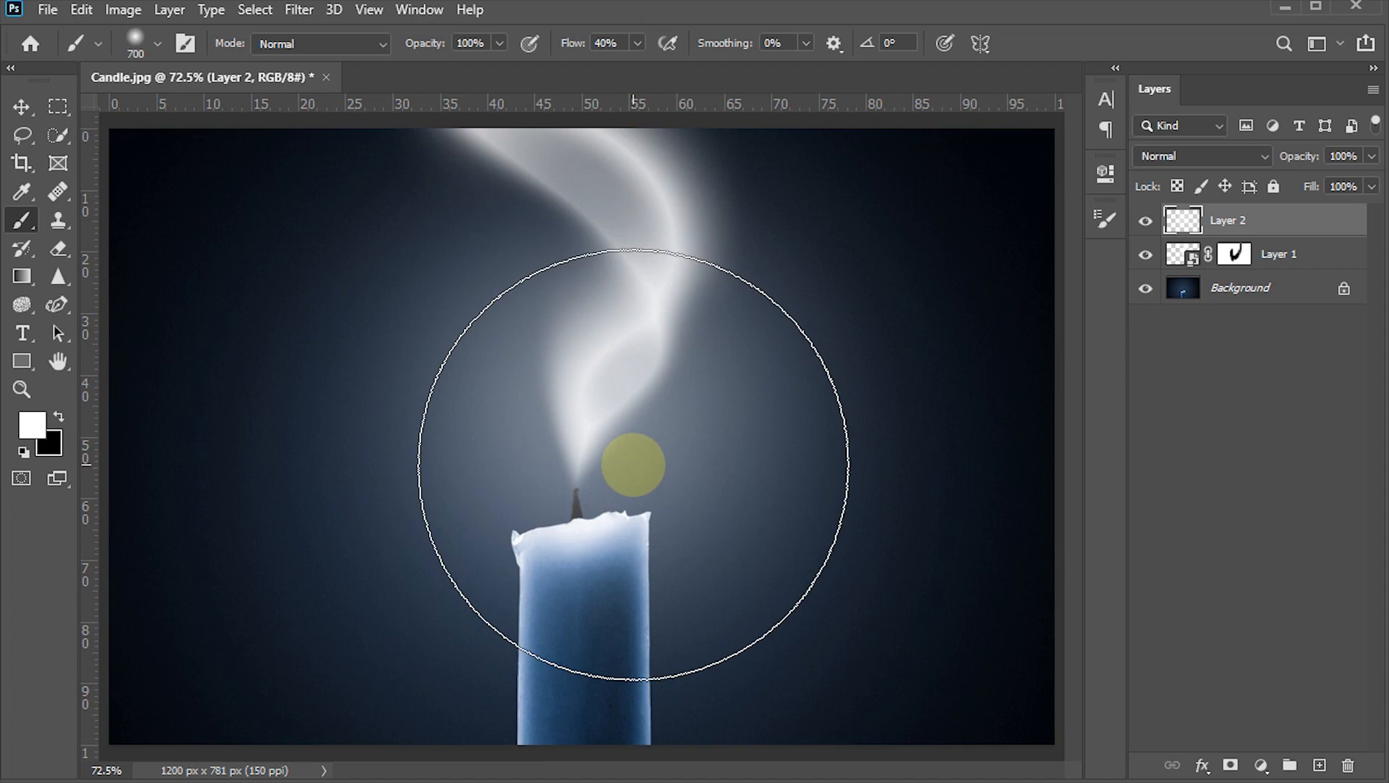
pyautogui.click(23, 109)
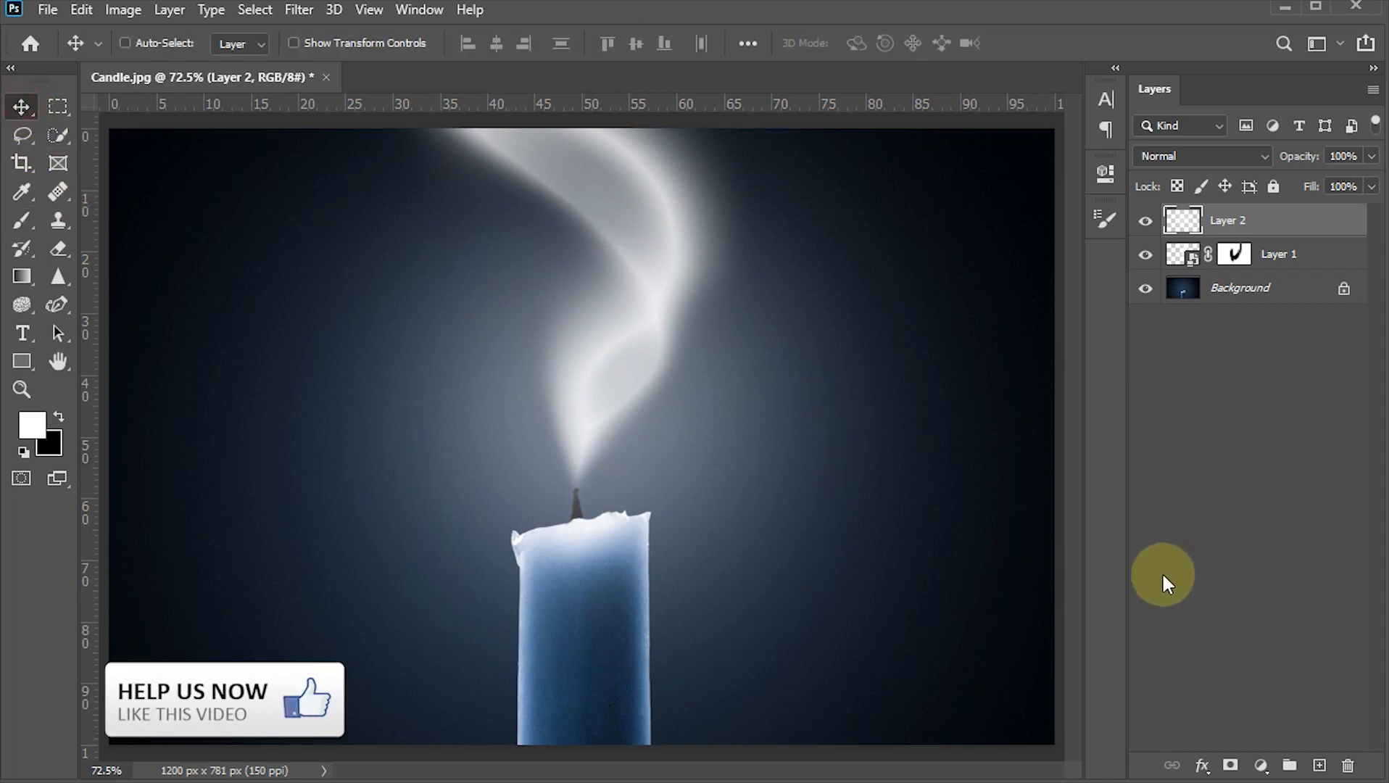
# Add a layer above the glow and set the background color to blue 4a709d, based on the backdrop sampled with the glow temporarily hidden
pyautogui.click(1319, 765)
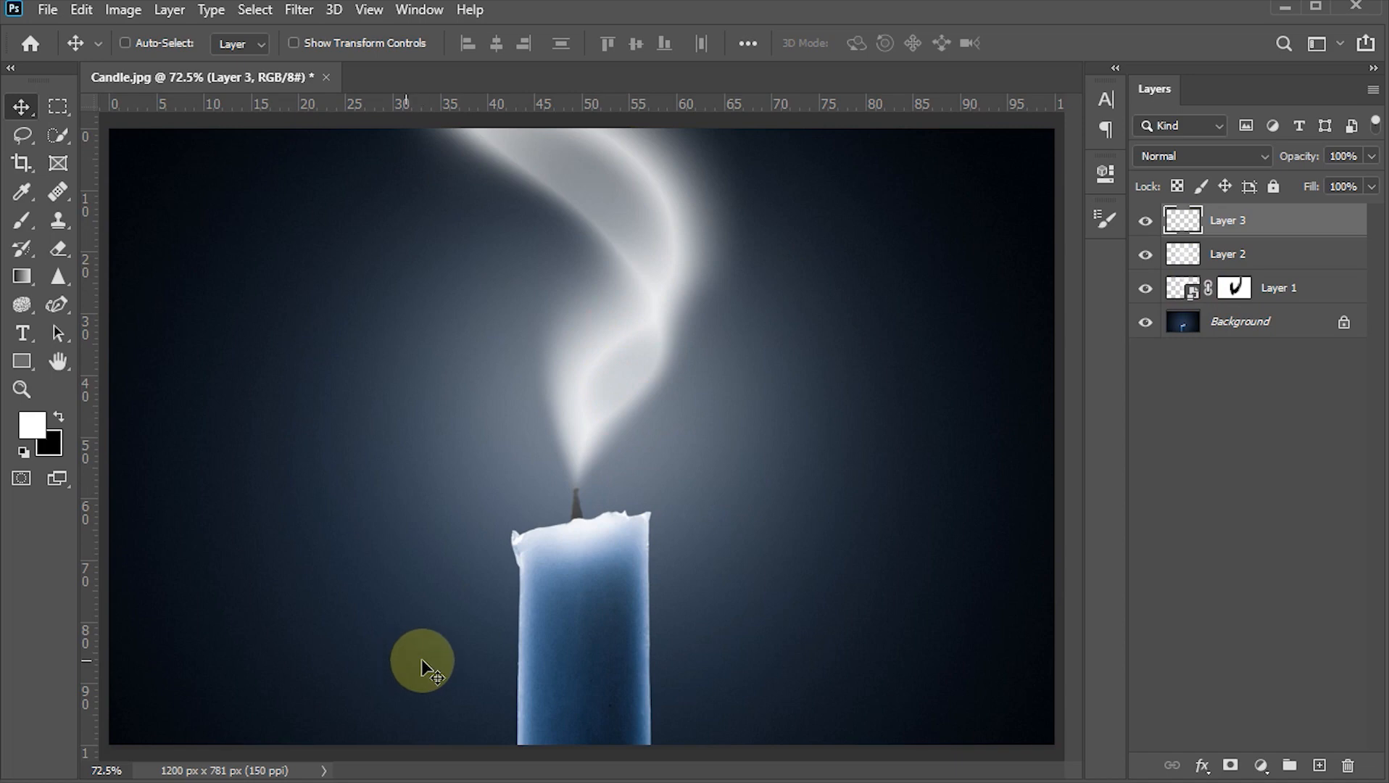
pyautogui.click(1146, 254)
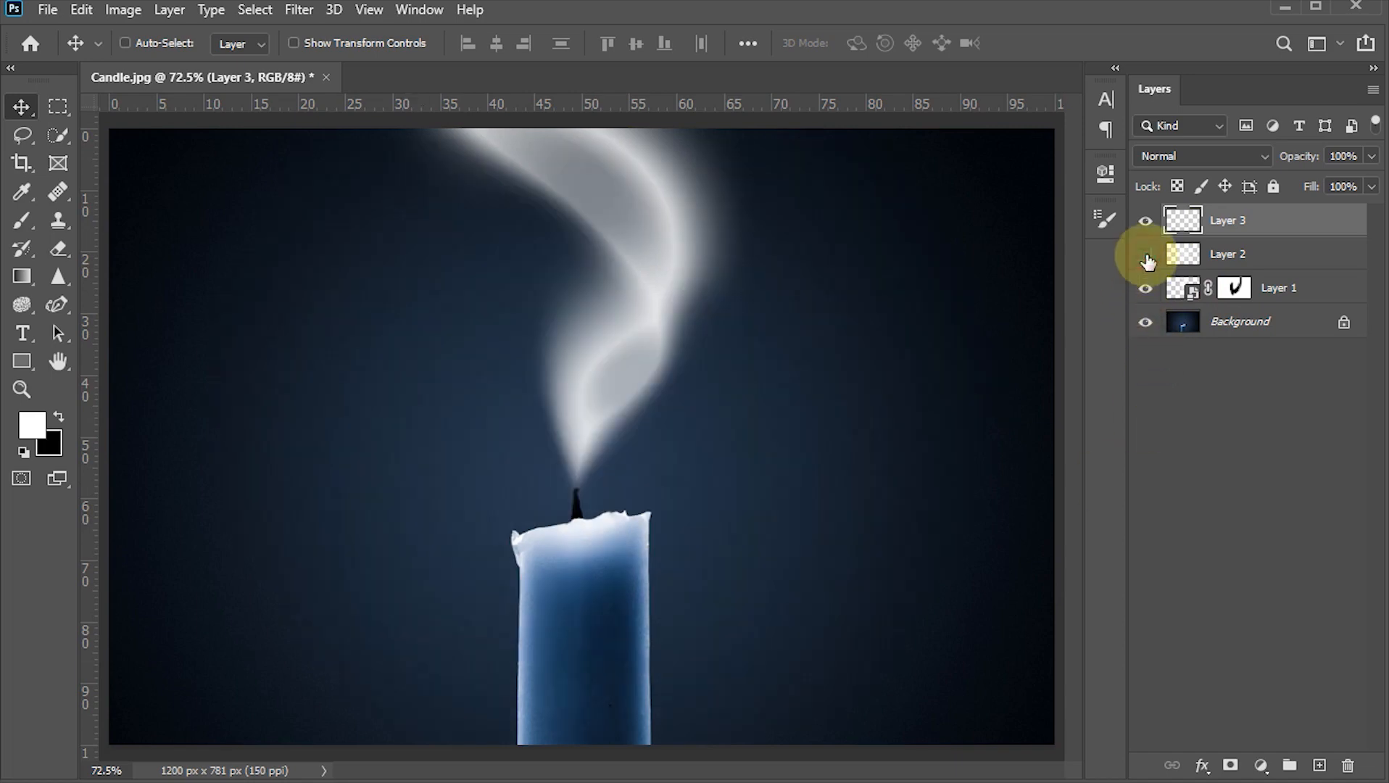
pyautogui.click(50, 440)
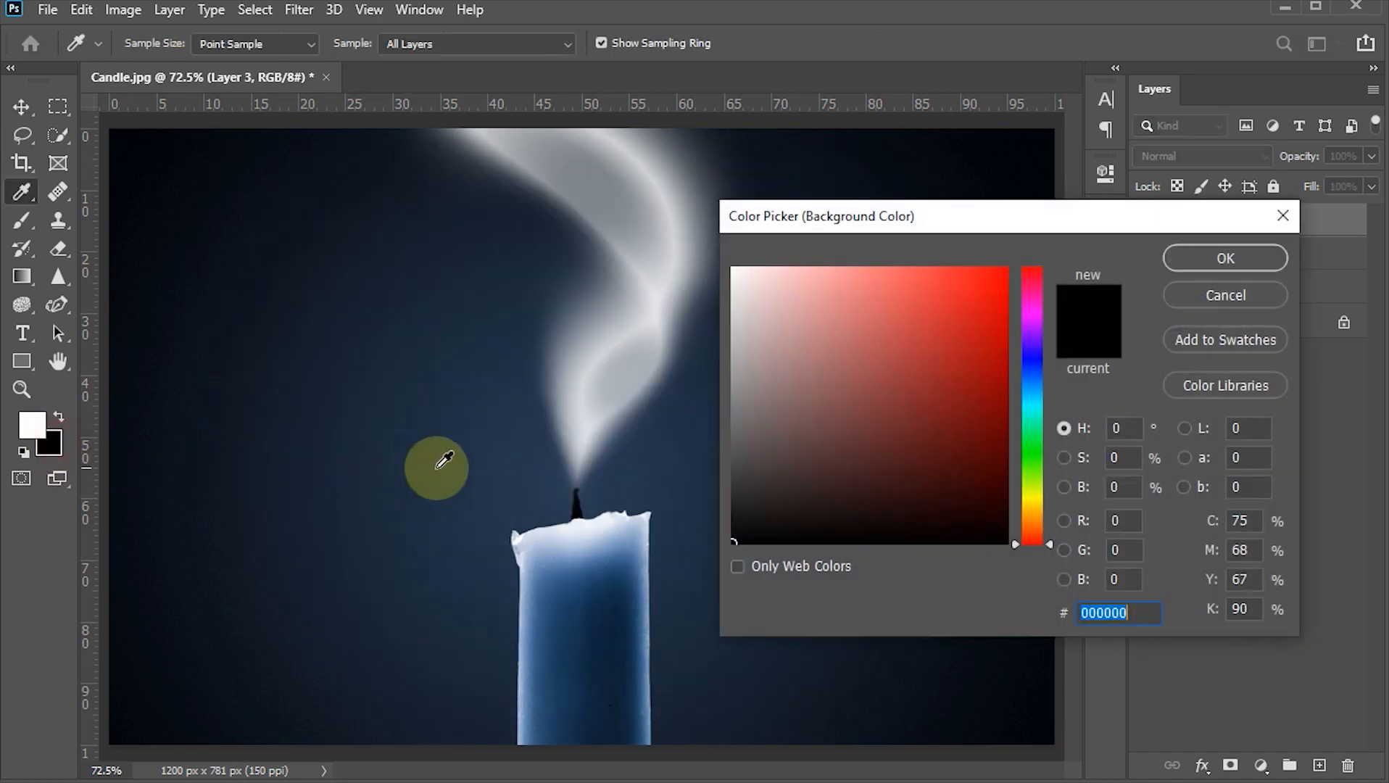
pyautogui.click(498, 457)
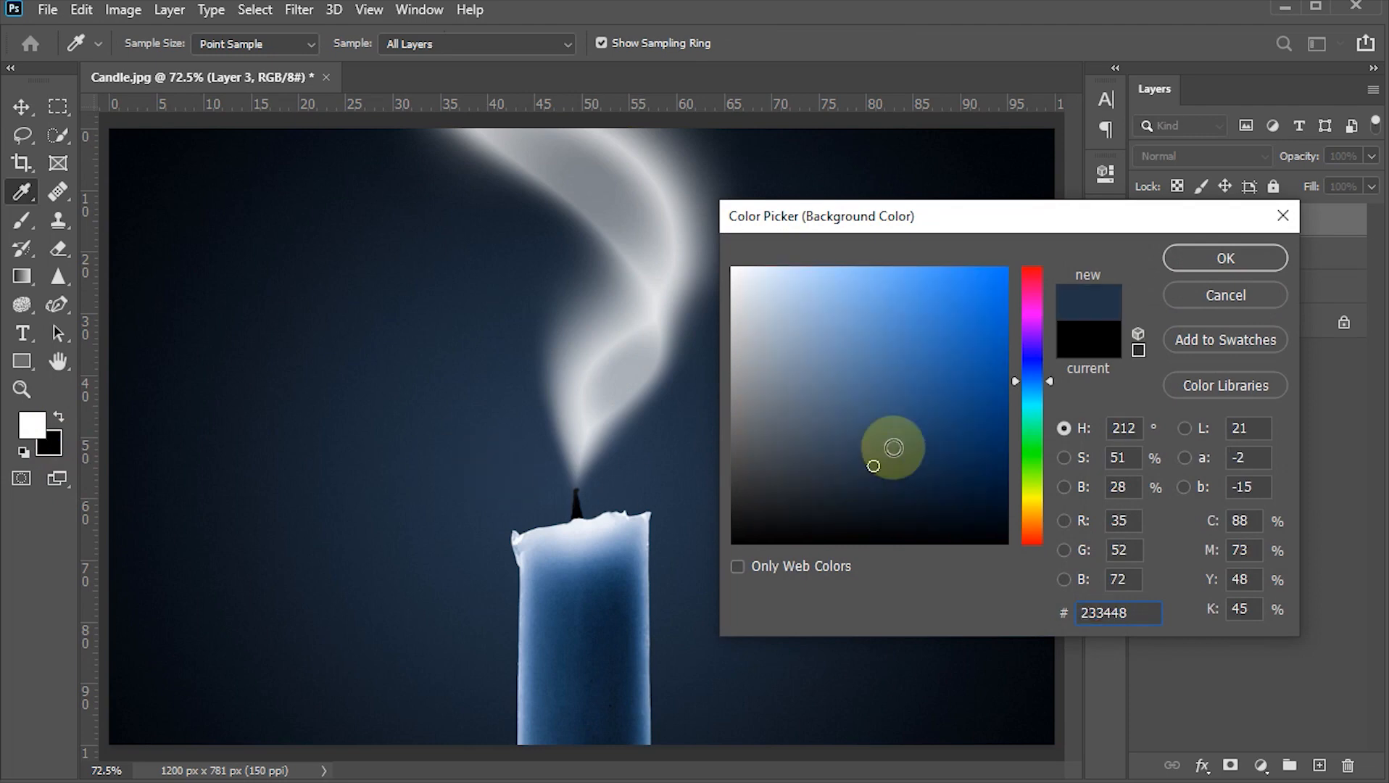
pyautogui.moveTo(887, 446); pyautogui.dragTo(878, 373)
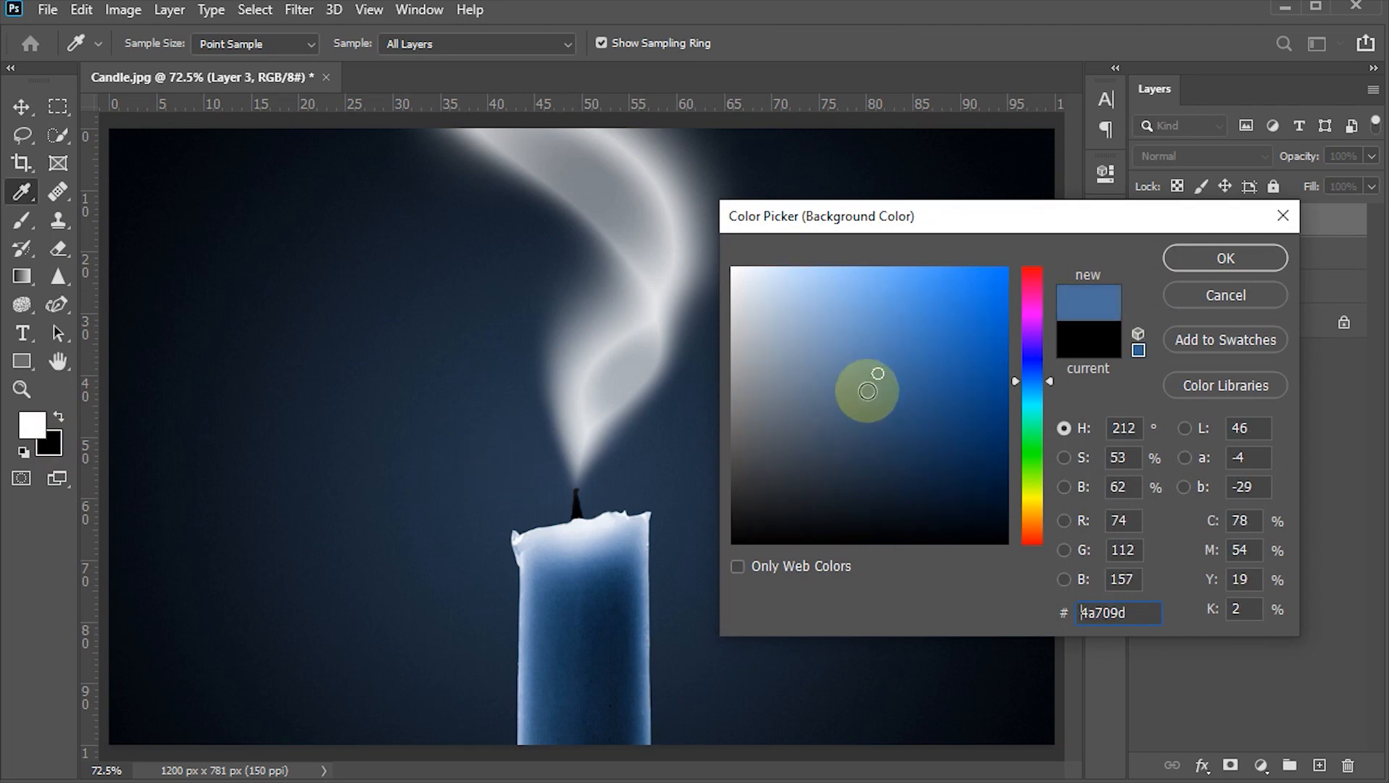
pyautogui.click(1227, 258)
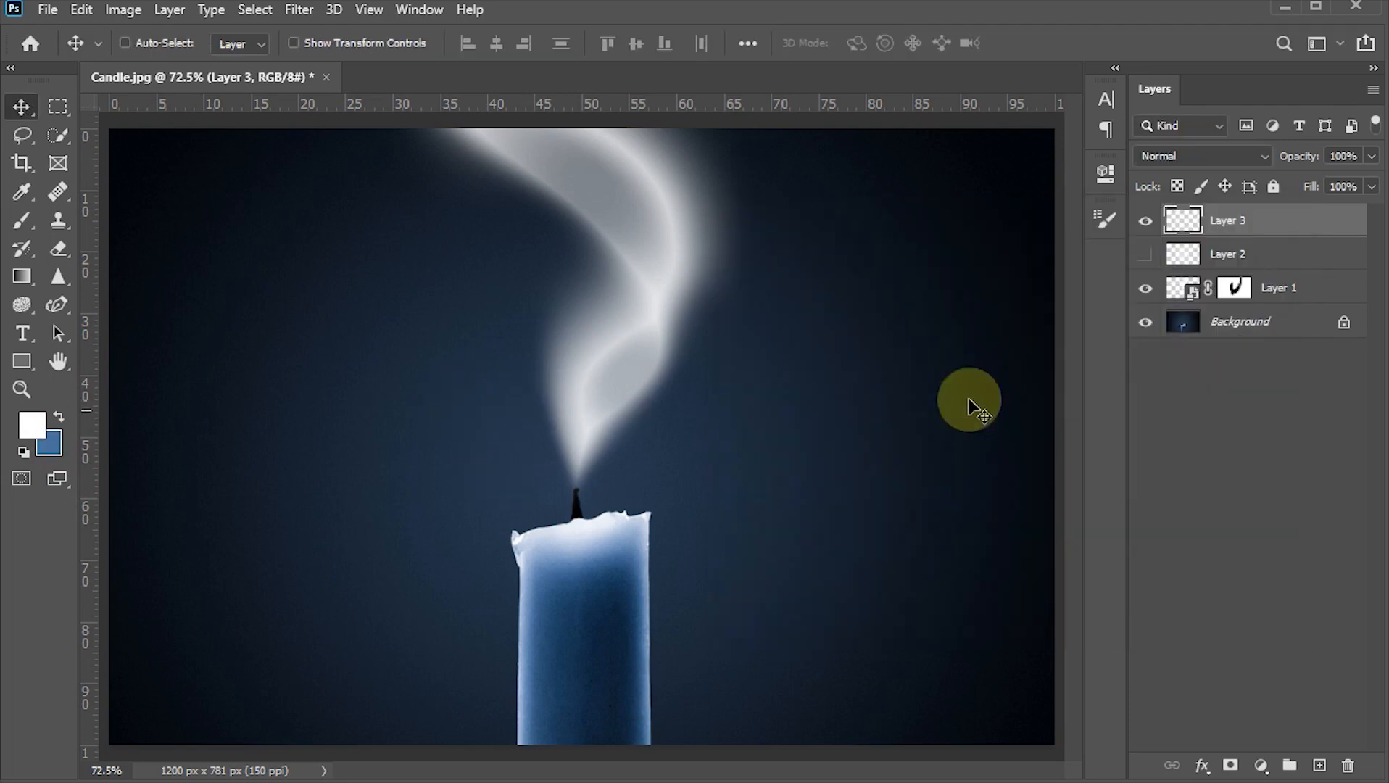
pyautogui.click(1144, 255)
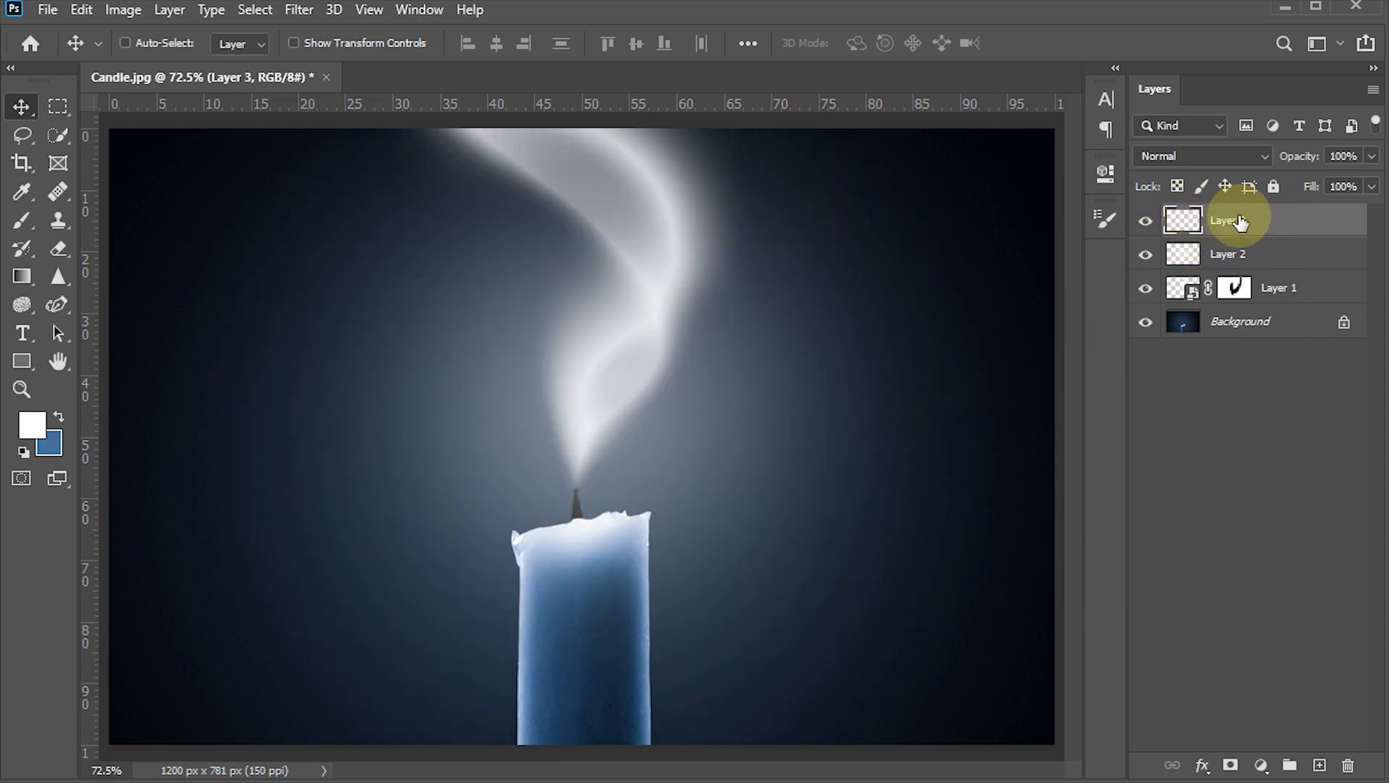
# Render Clouds on the new top layer and clip it to the glow layer beneath
pyautogui.click(297, 9)
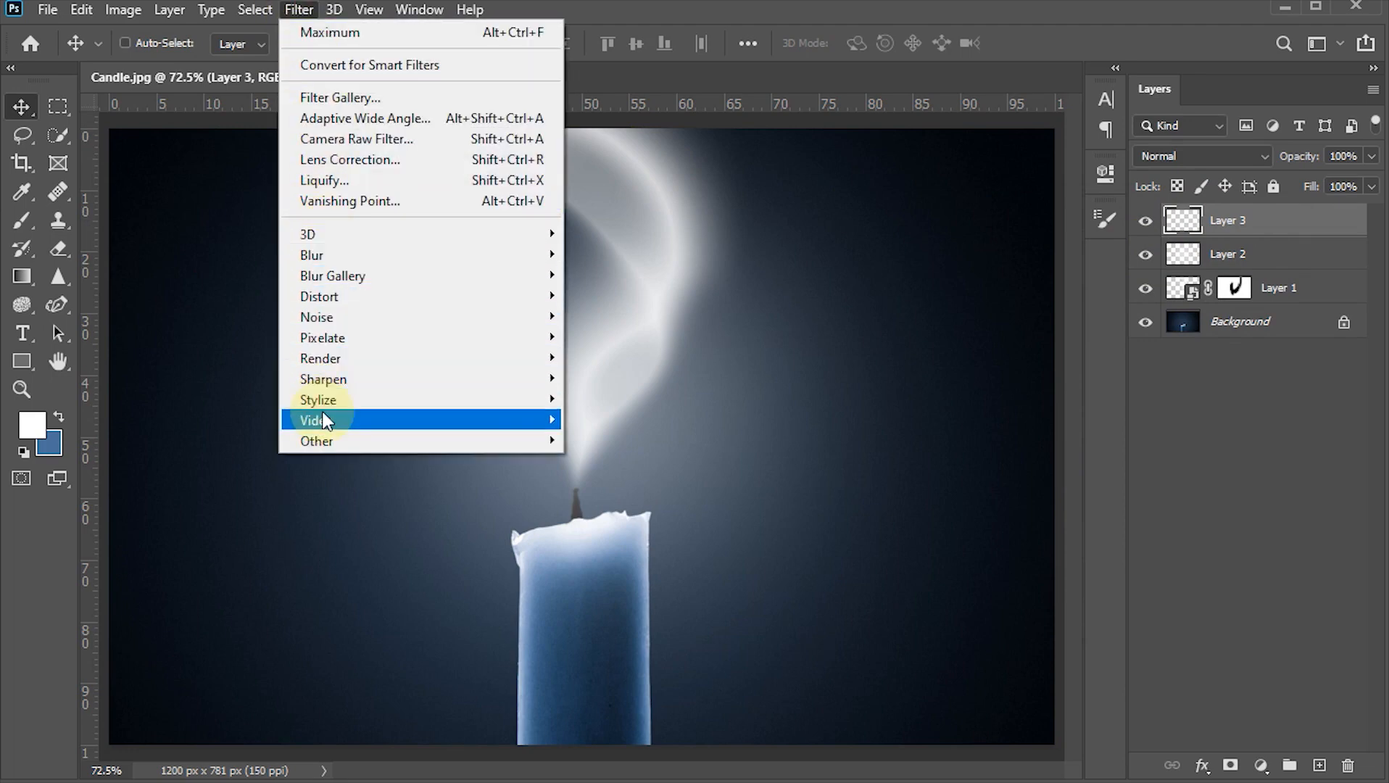
pyautogui.moveTo(322, 358)
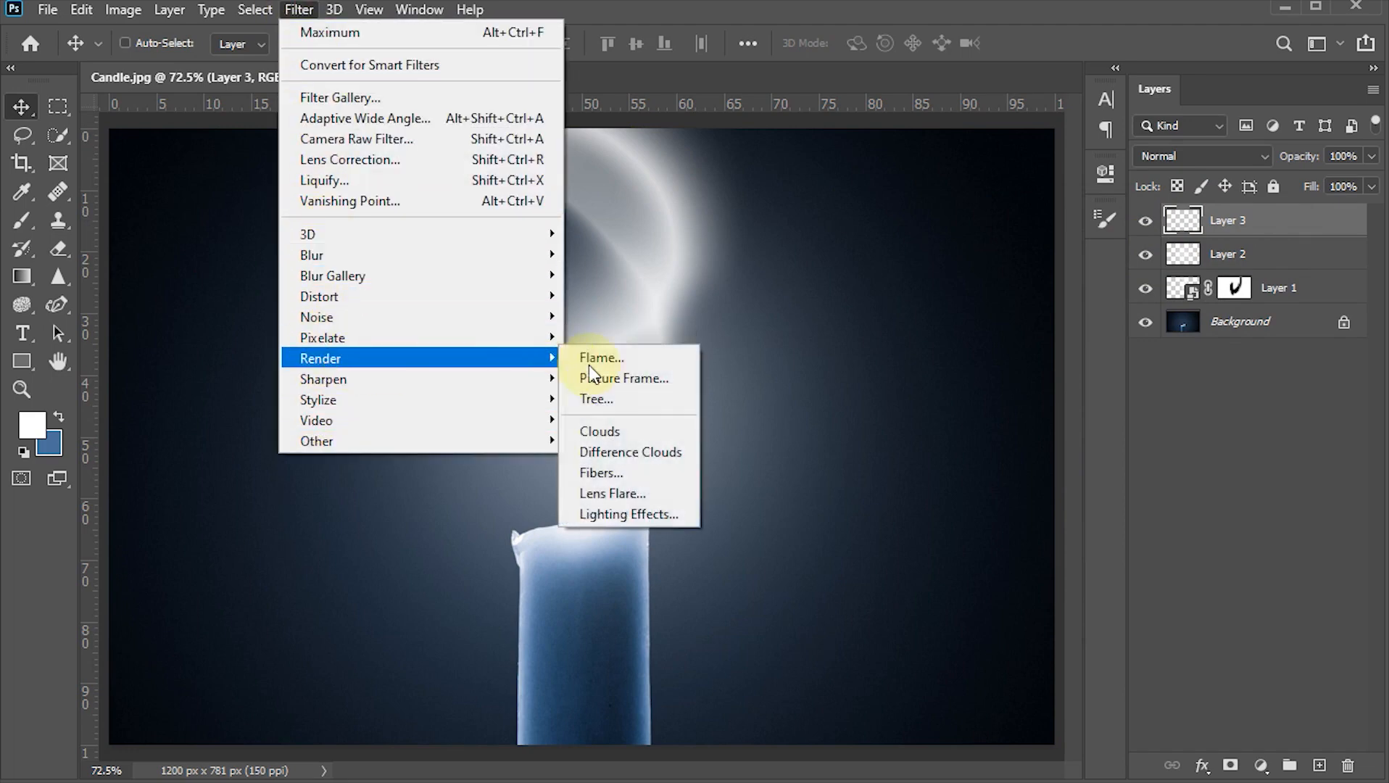
pyautogui.click(596, 429)
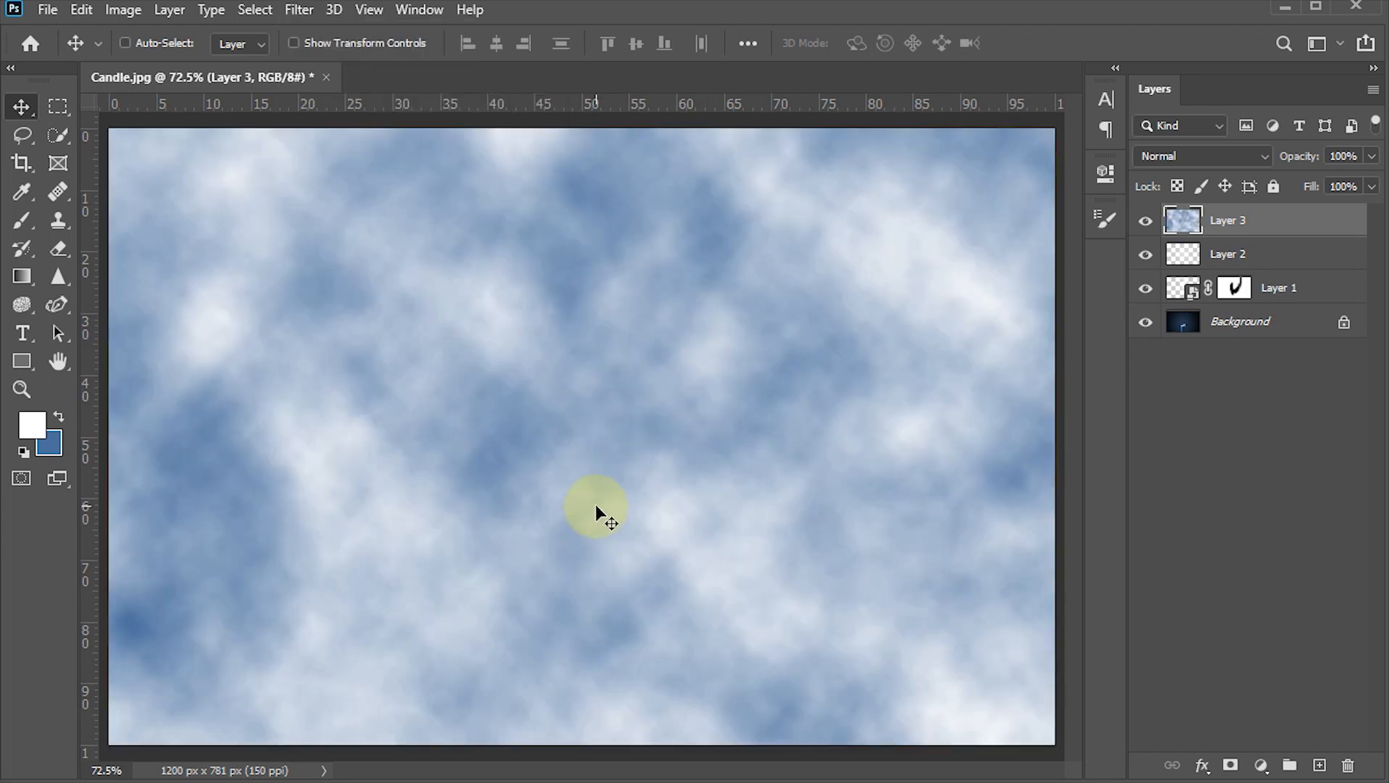
pyautogui.rightClick(1318, 217)
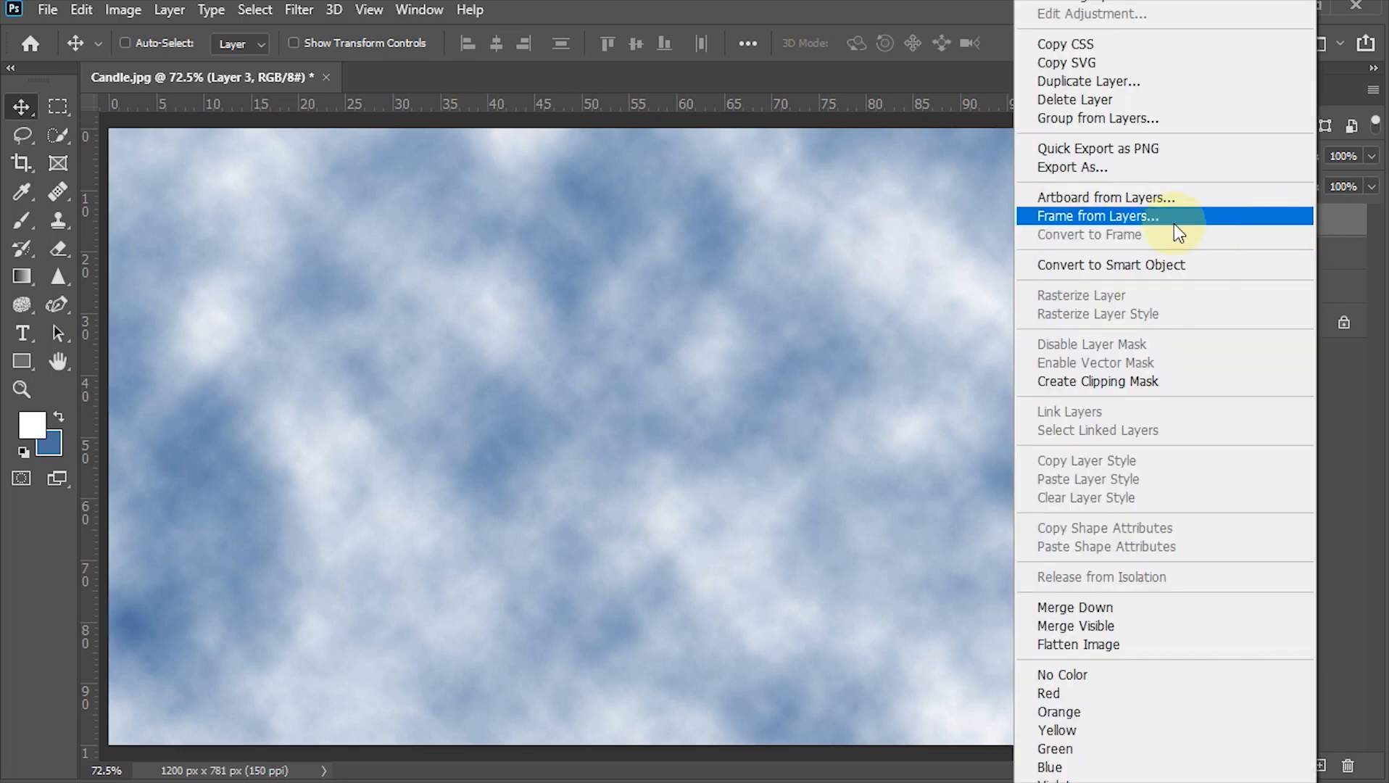
pyautogui.click(1128, 392)
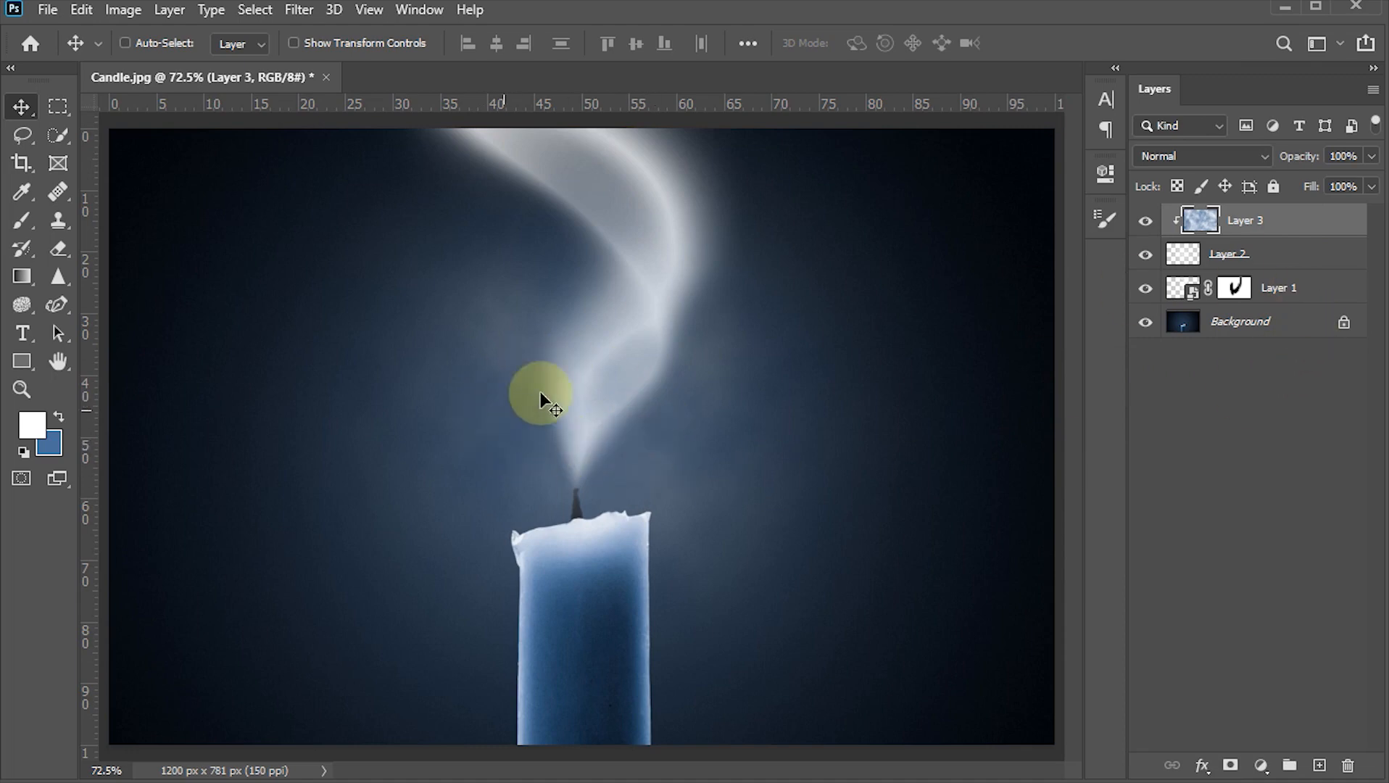
# Reposition the glow on Layer 2 slightly around the lower smoke and set that layer's opacity to 70%
pyautogui.click(1178, 258)
pyautogui.moveTo(674, 478)
pyautogui.mouseDown()
pyautogui.moveTo(682, 453)
pyautogui.moveTo(573, 436)
pyautogui.moveTo(562, 509)
pyautogui.moveTo(753, 524)
pyautogui.moveTo(682, 496)
pyautogui.moveTo(659, 465)
pyautogui.mouseUp()
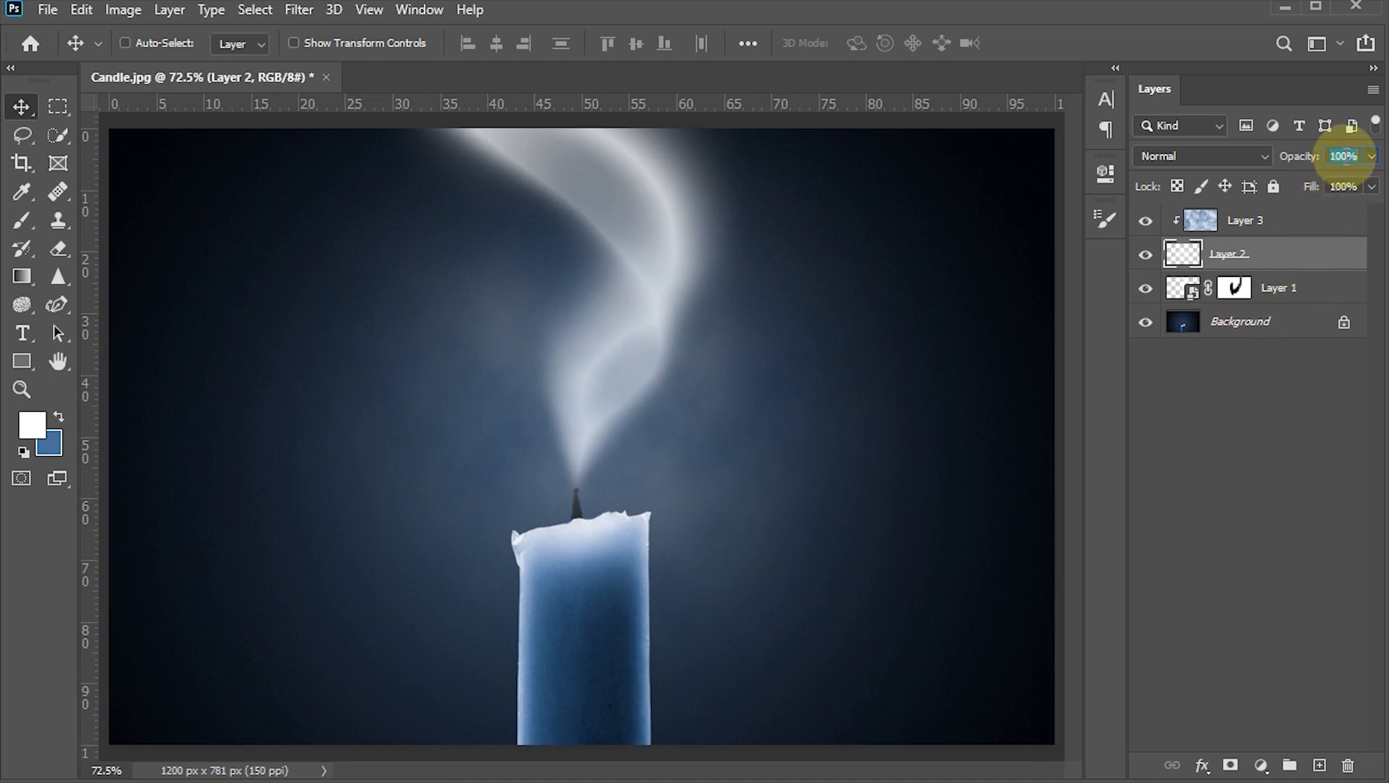
pyautogui.click(1346, 155)
pyautogui.write('70')
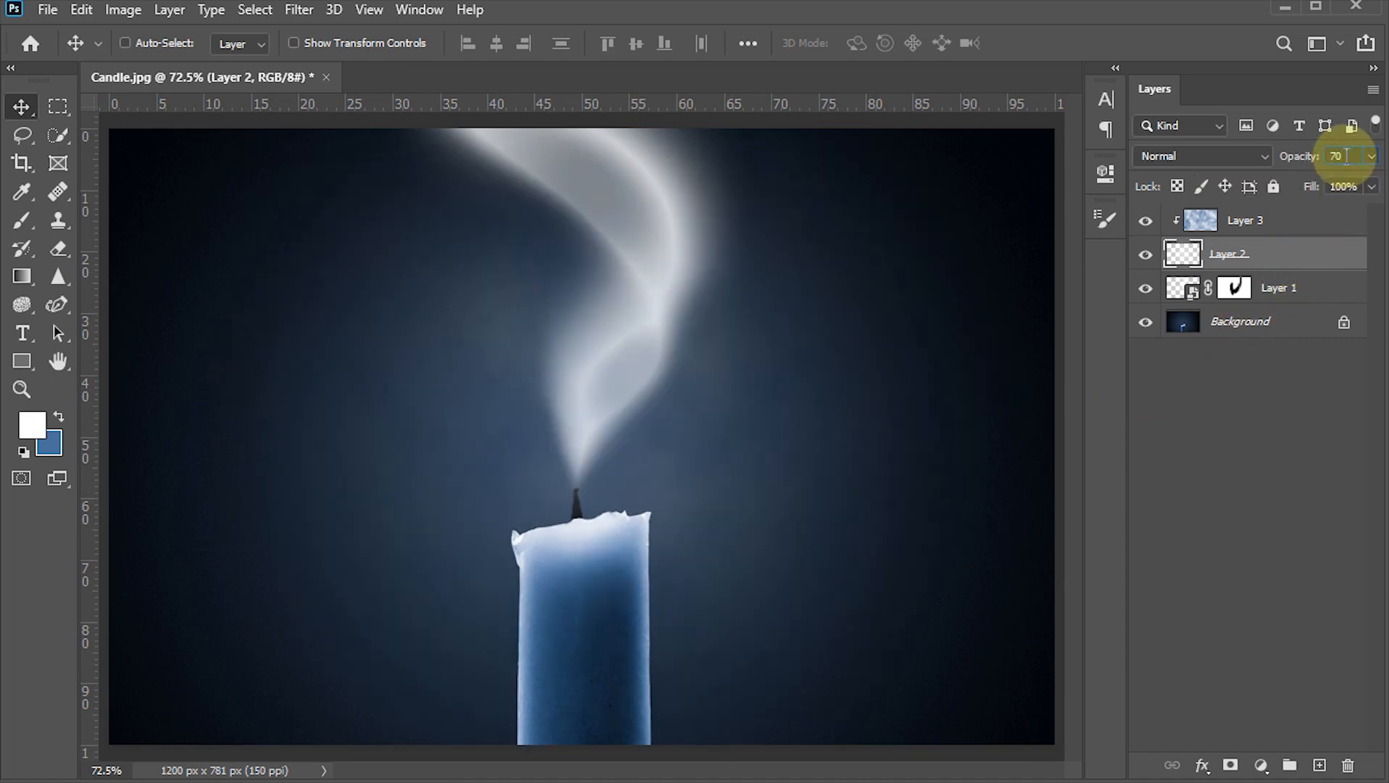
# Lower the smoke layer's opacity to 50% and hide the interface panels to view the finished image
pyautogui.click(1182, 290)
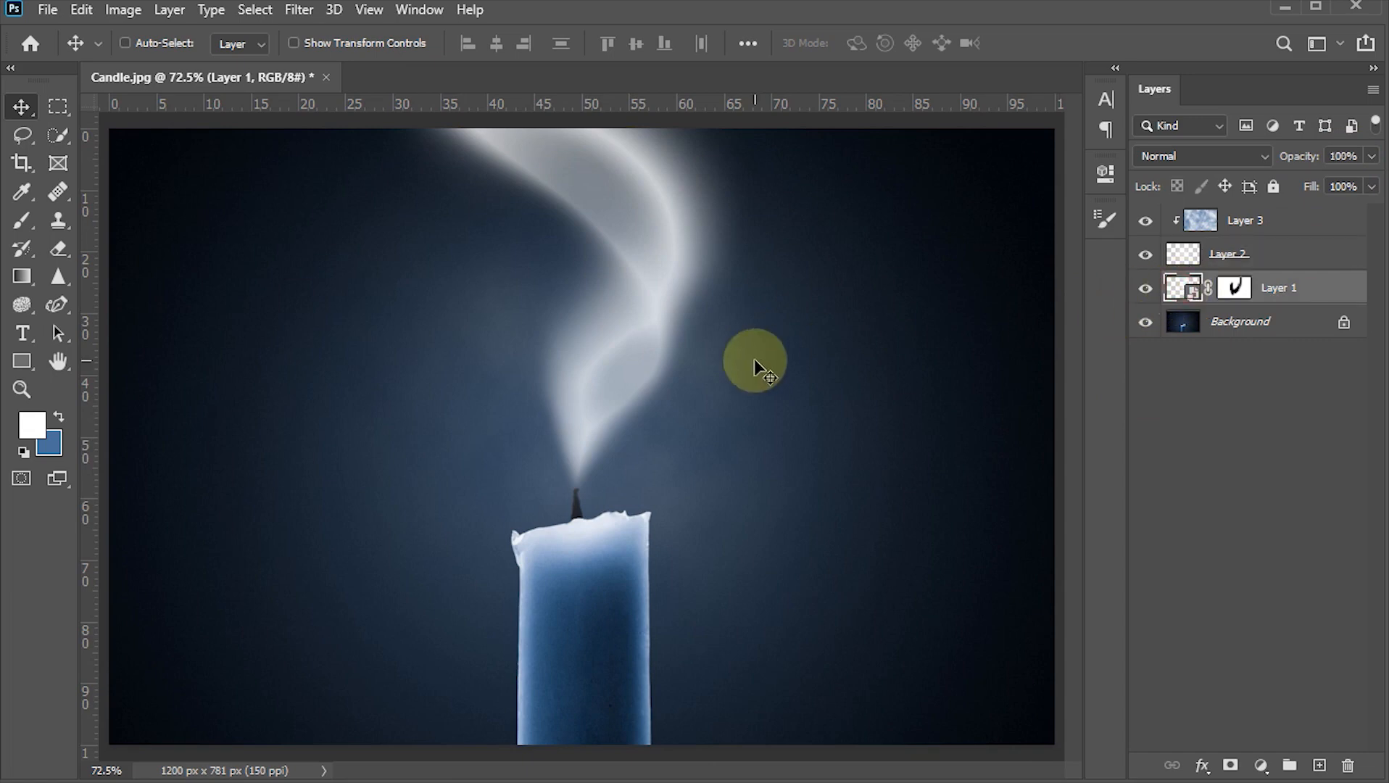
pyautogui.press('5')
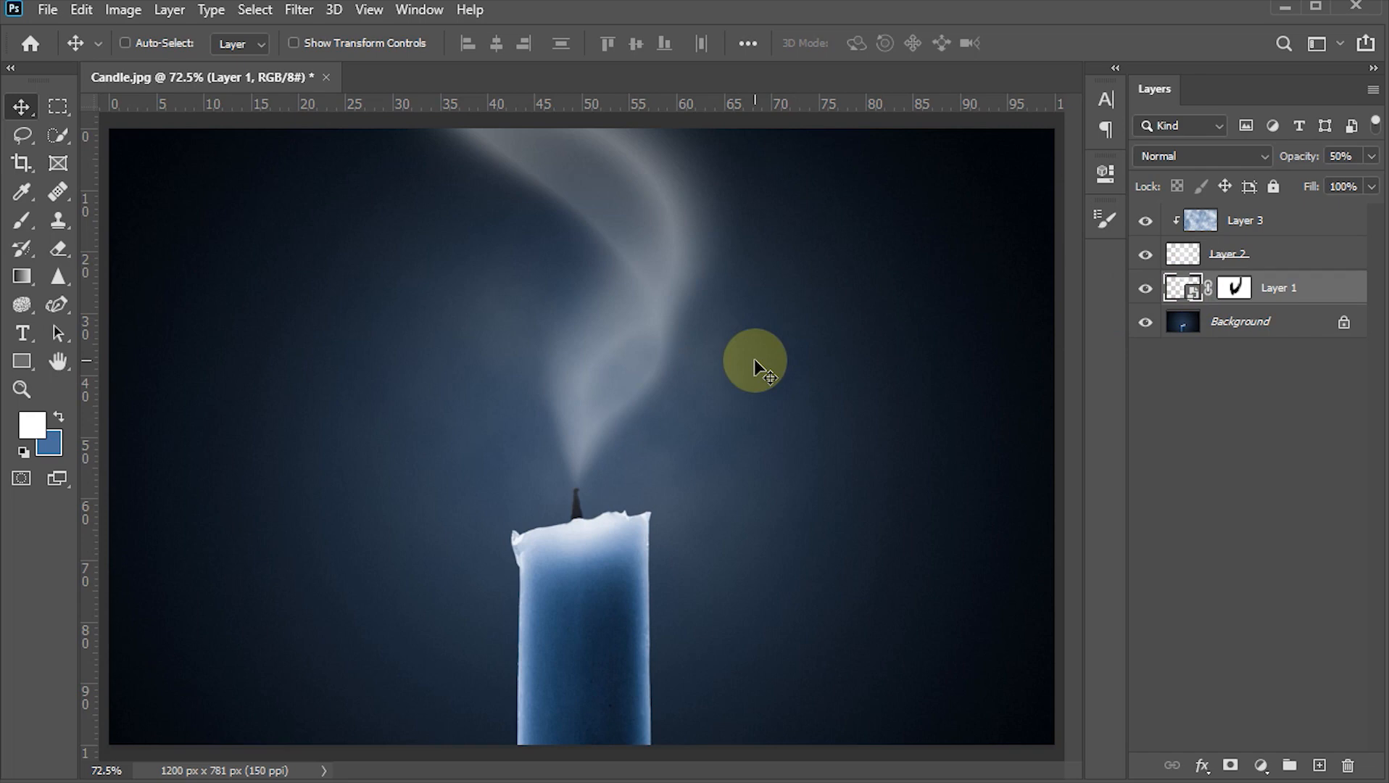
pyautogui.press('Tab')
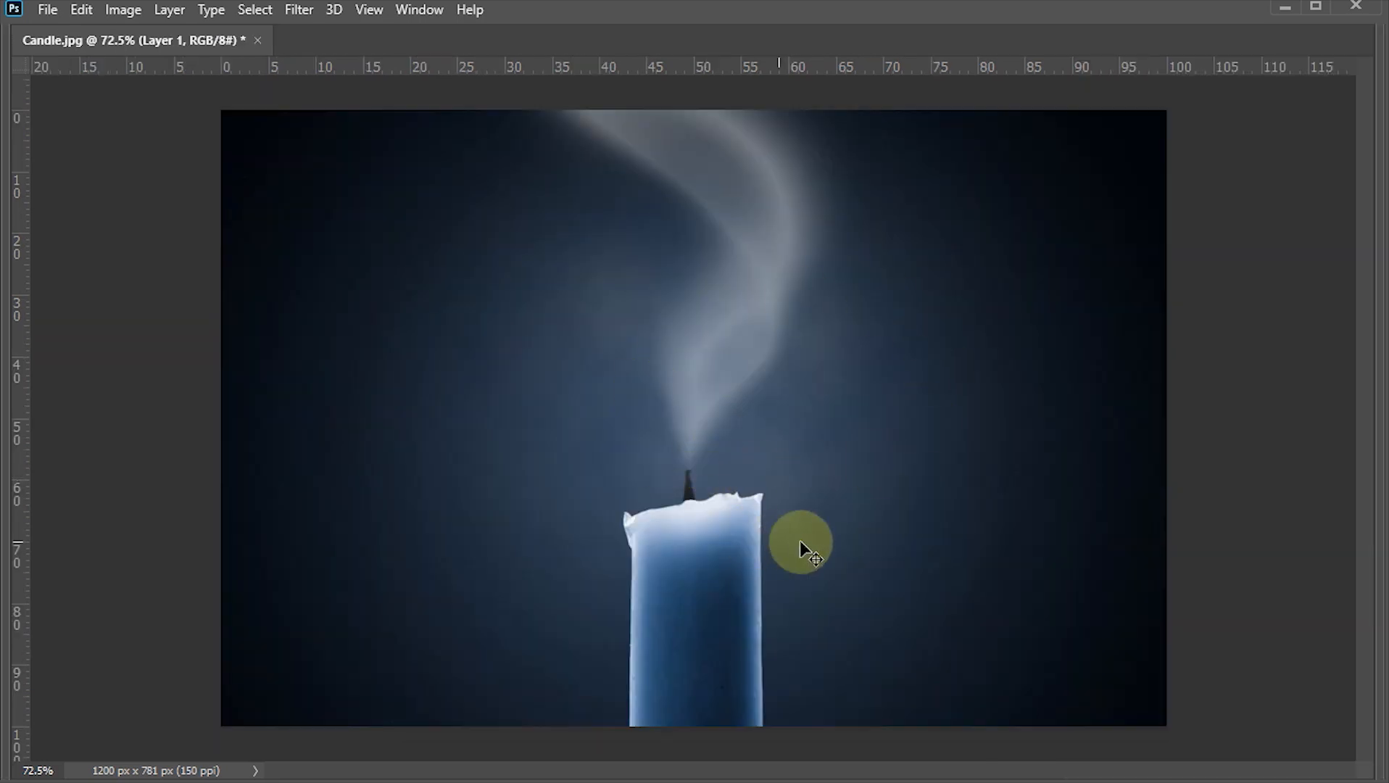